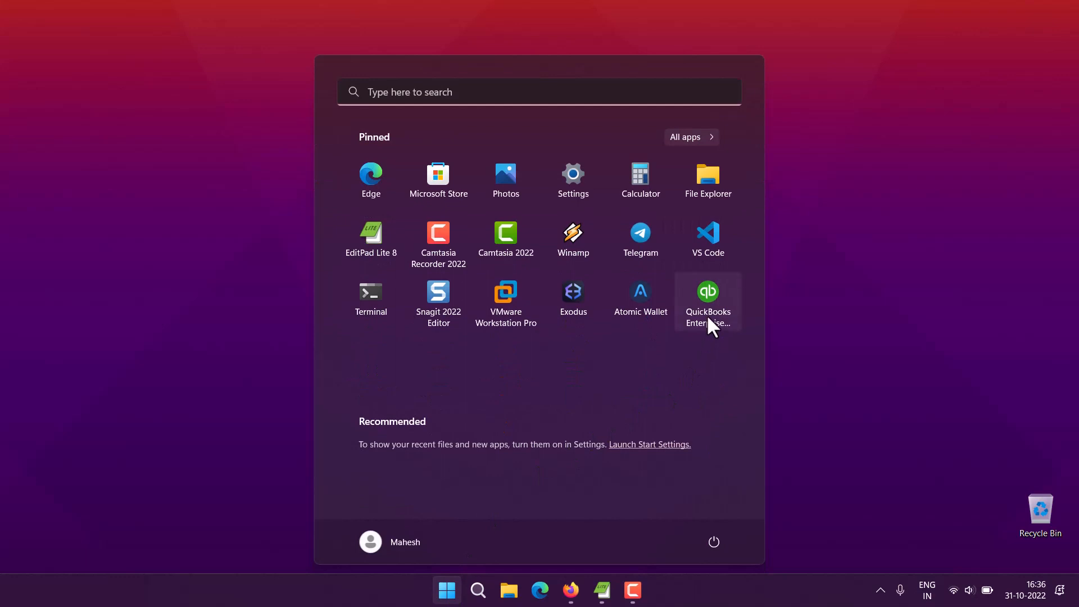
Step: Launch QuickBooks Enterprise from its pinned Start menu tile
left_click(706, 314)
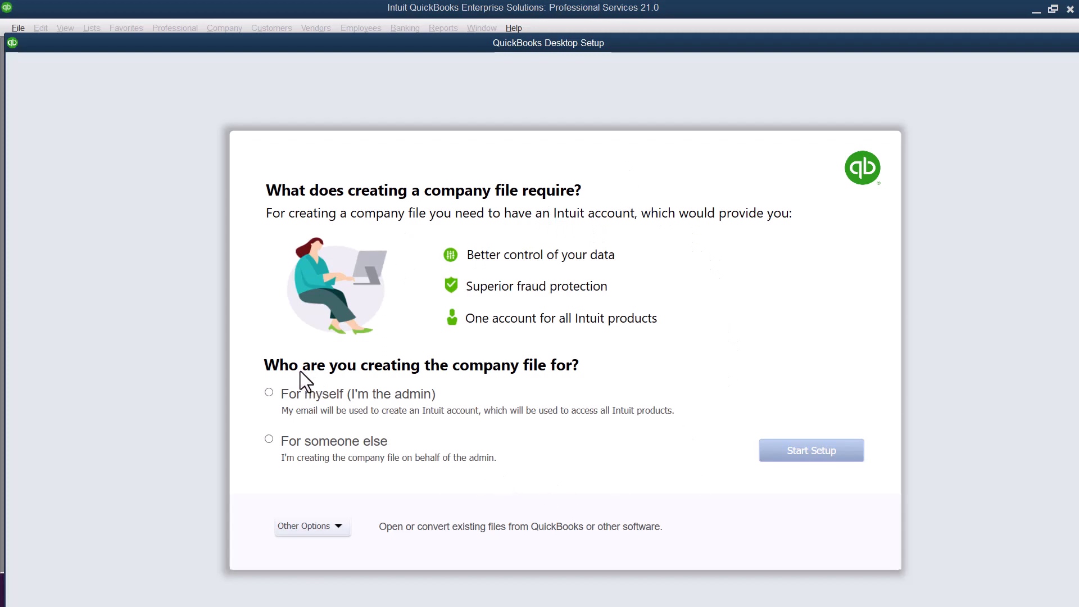
Step: Choose 'For myself (I'm the admin)', dismiss Other Options, and close the QuickBooks Desktop Setup window
left_click(270, 392)
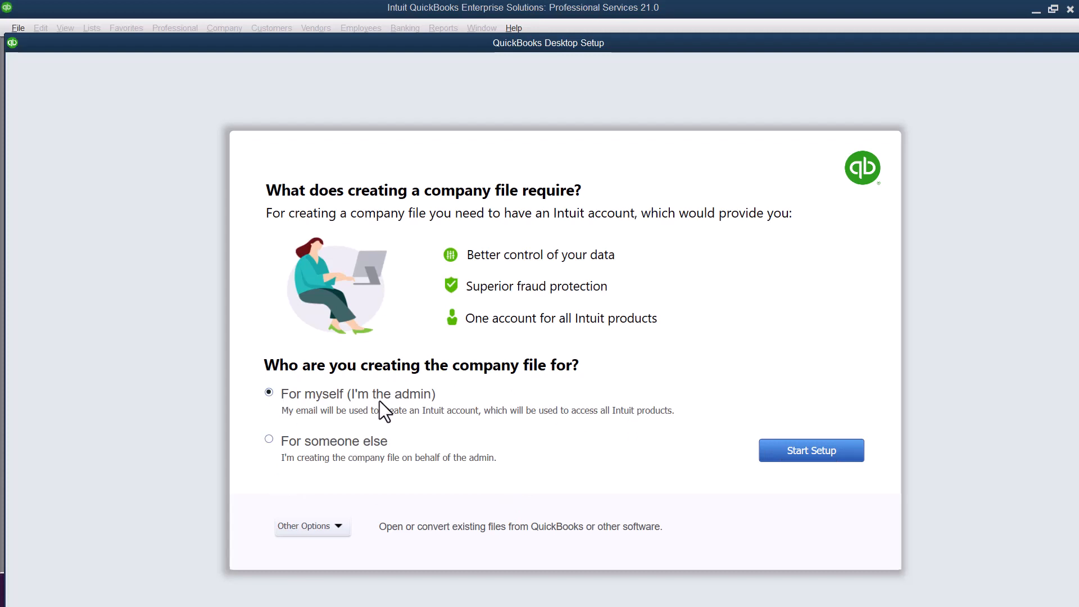
left_click(339, 526)
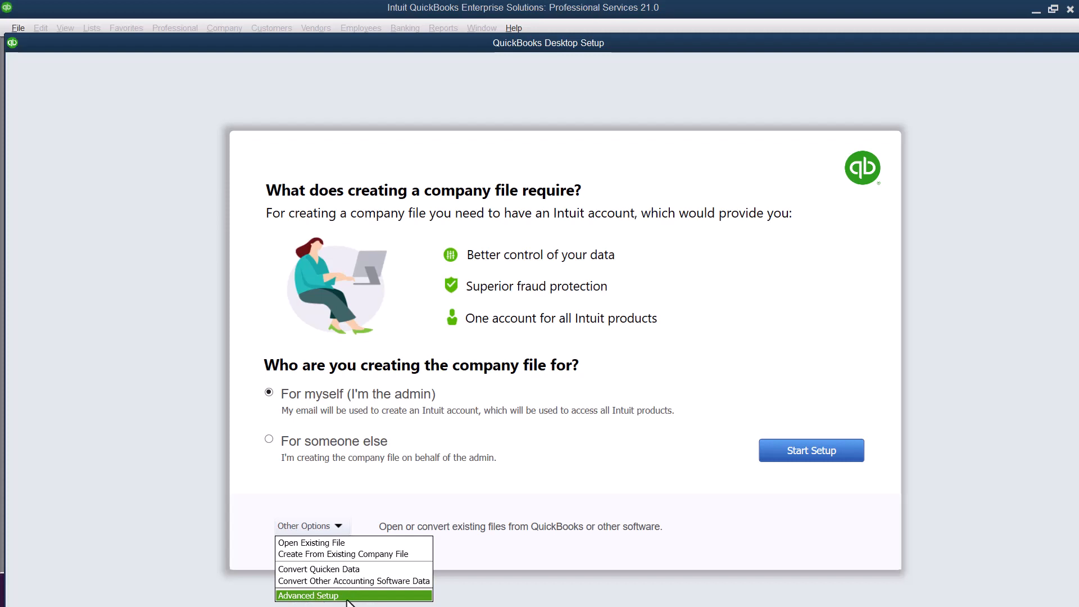
left_click(1032, 206)
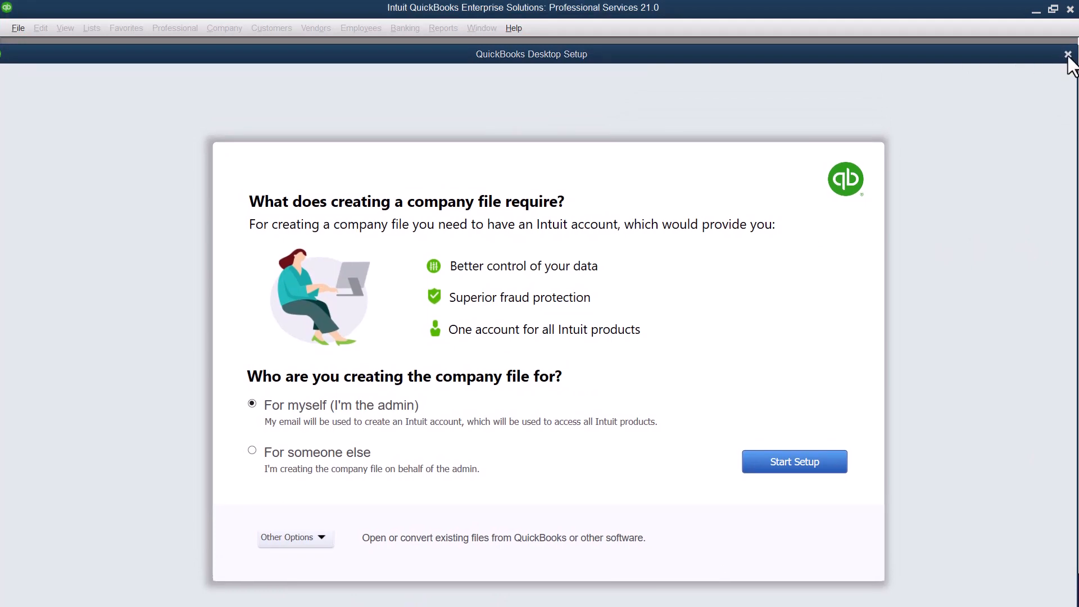
left_click(1068, 54)
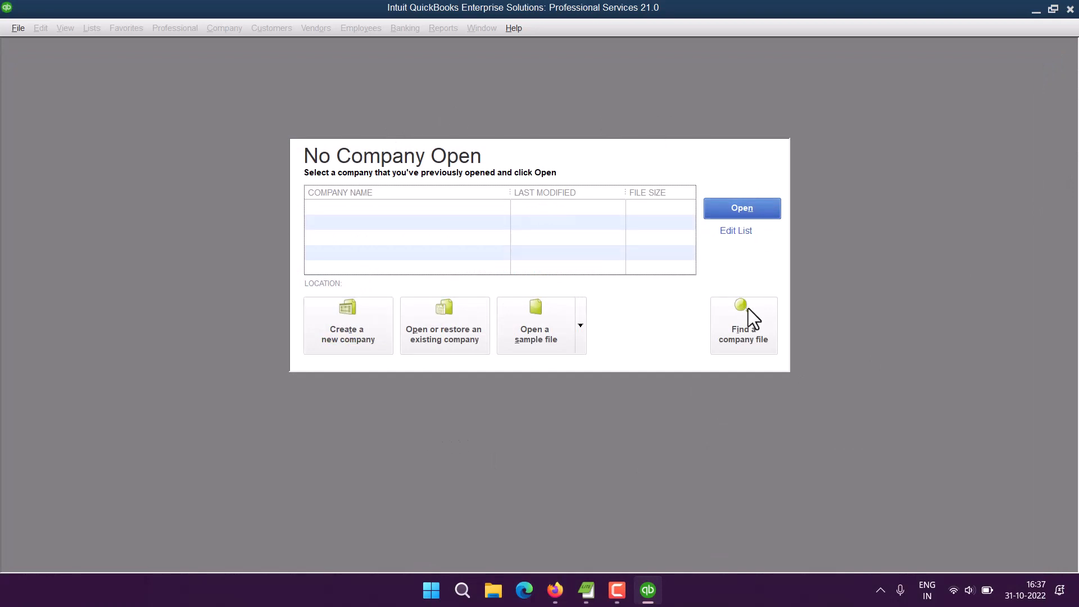
Step: Start creating a new company using Advanced Setup from Other Options
left_click(349, 343)
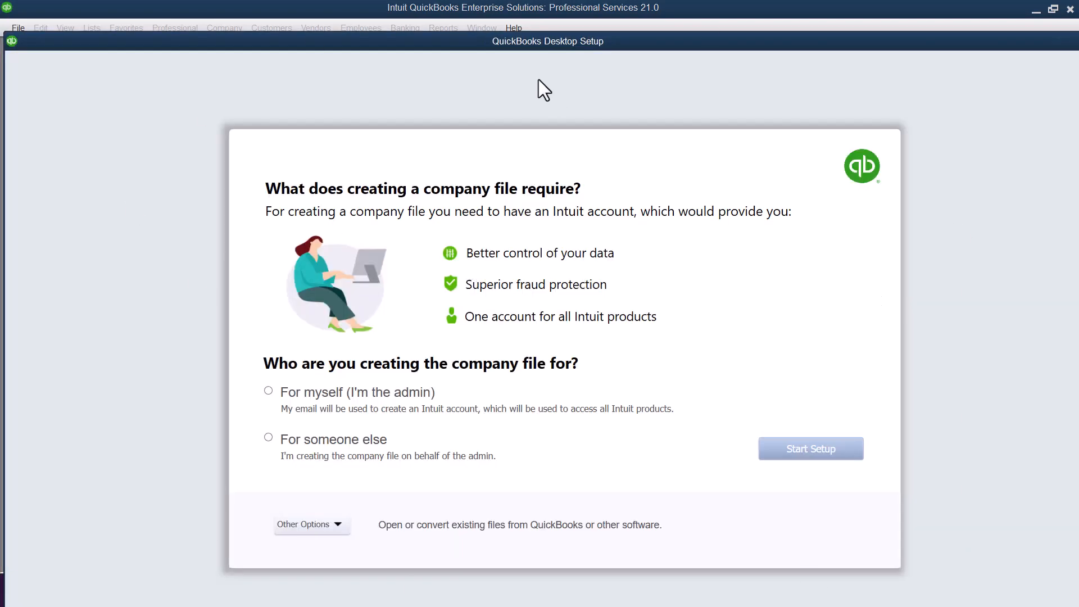
left_click_drag(525, 41, 505, 28)
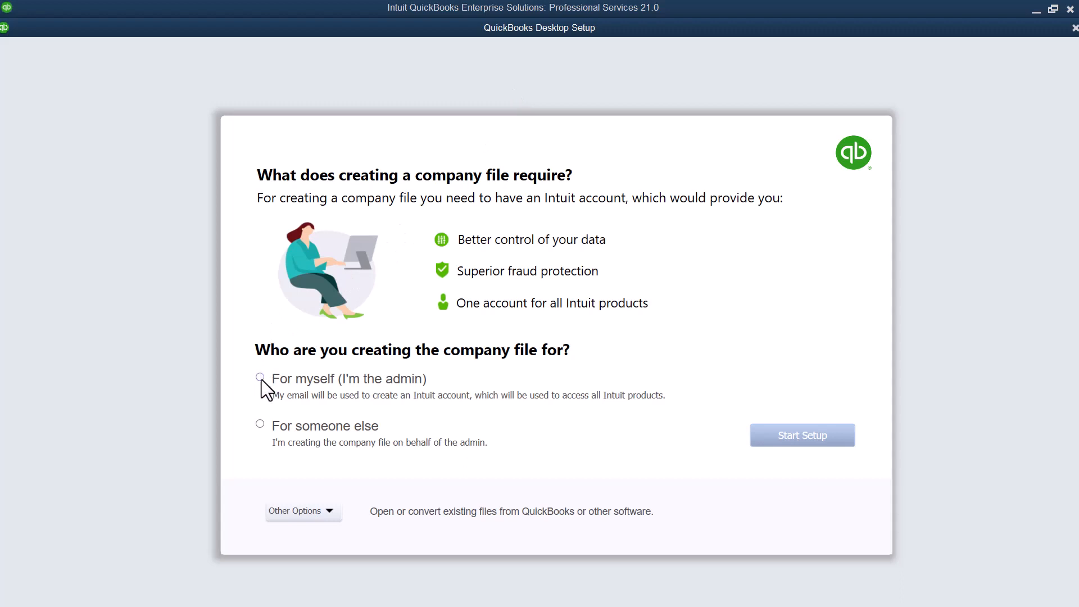
left_click(319, 509)
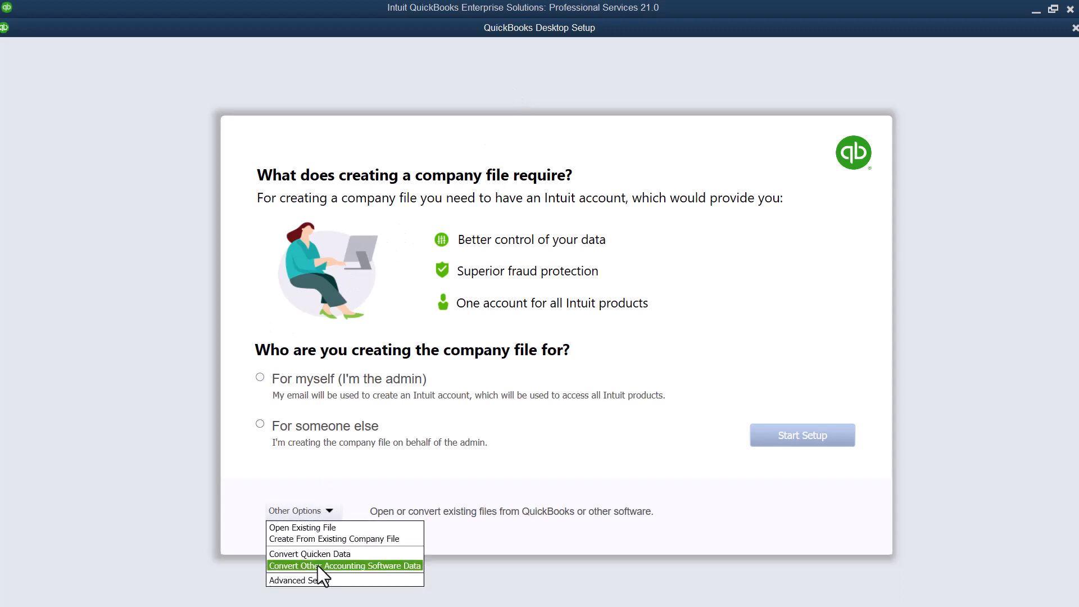
left_click(314, 579)
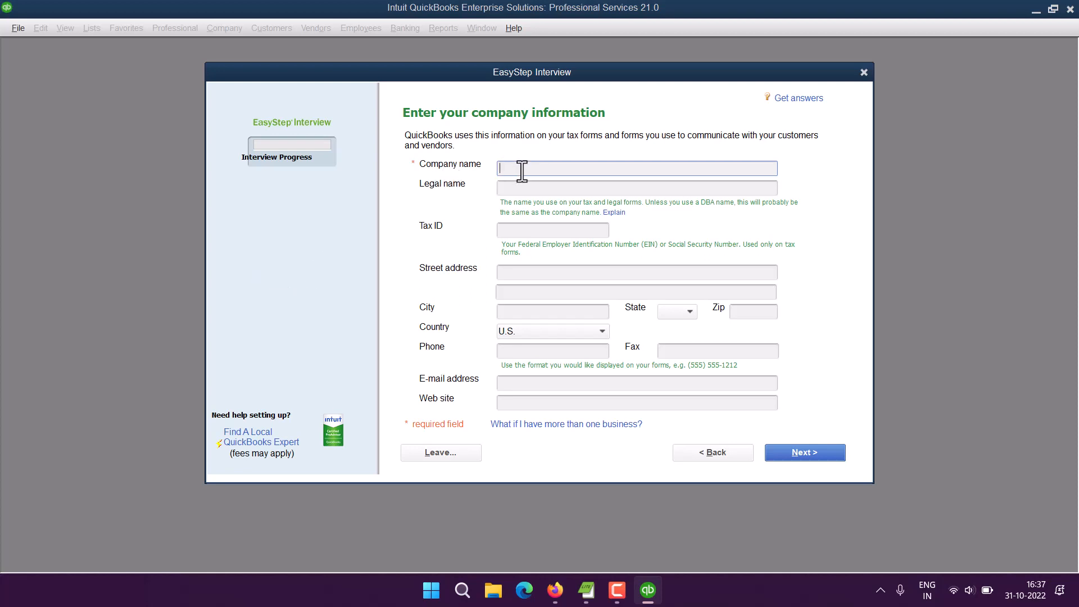
Step: Enter DevNami as both the company name and the legal name
type("DevNami")
left_click(535, 181)
double_click(502, 168)
key("ctrl+c")
left_click(576, 187)
key("ctrl+v")
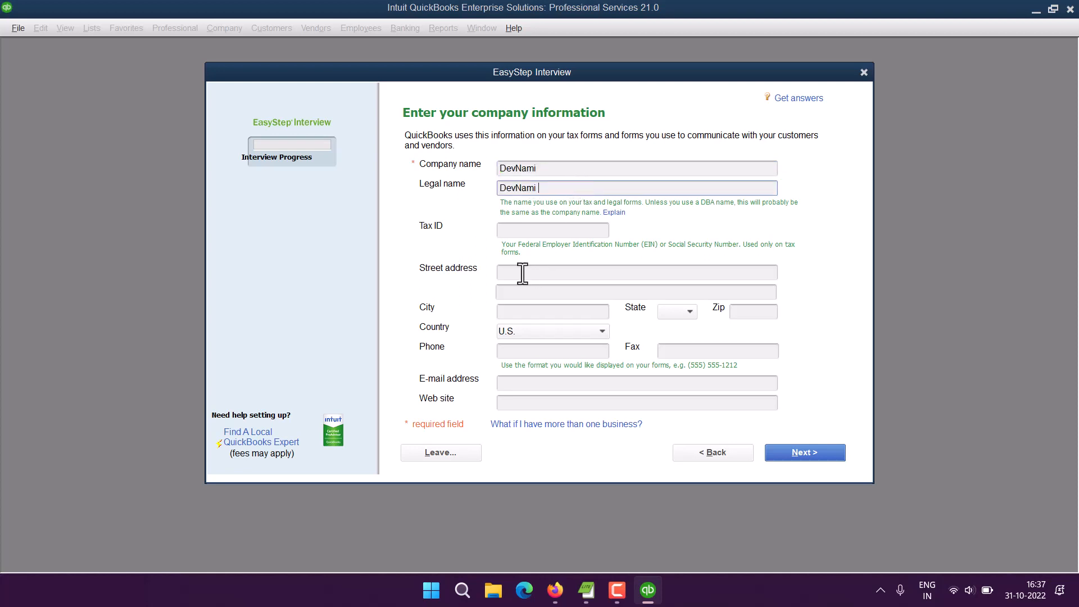
Step: Set the state to WY and proceed to the industry page
left_click(516, 274)
left_click(510, 310)
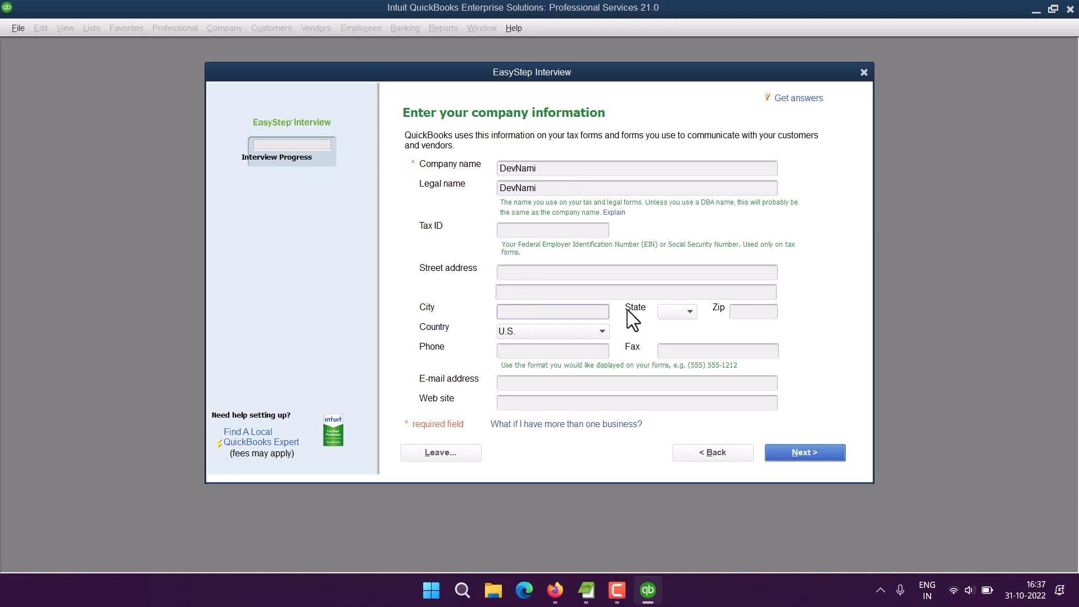
left_click(684, 315)
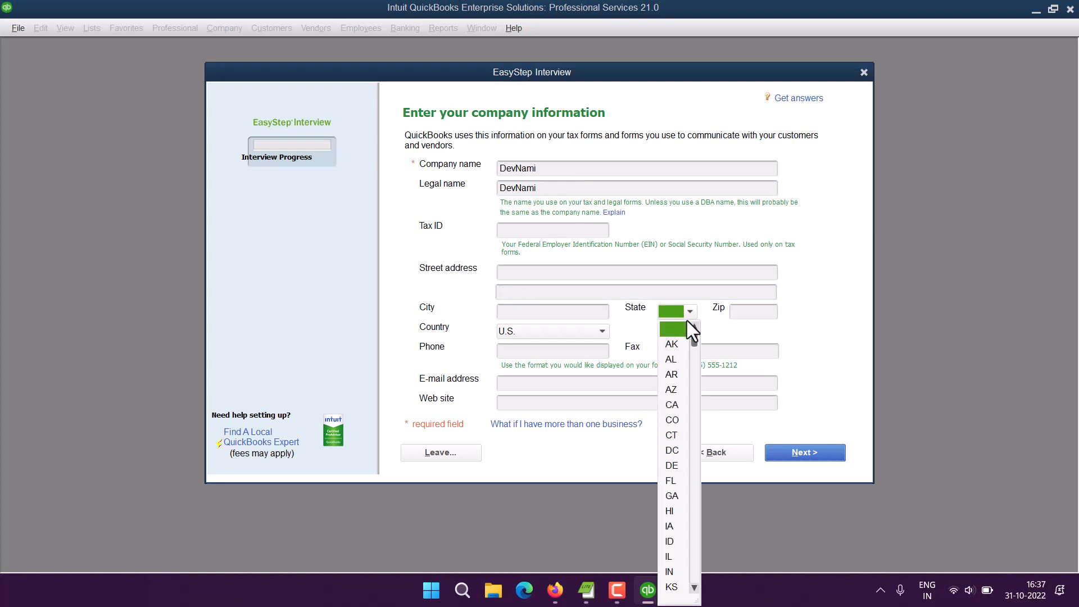
scroll(689, 442, "down", 12)
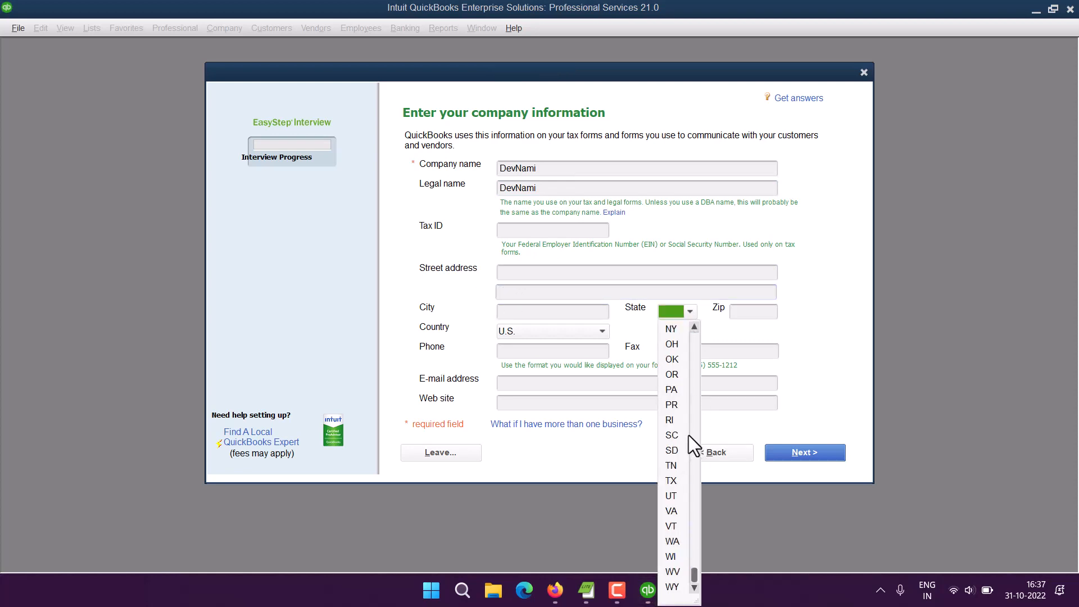
left_click(673, 587)
left_click(745, 312)
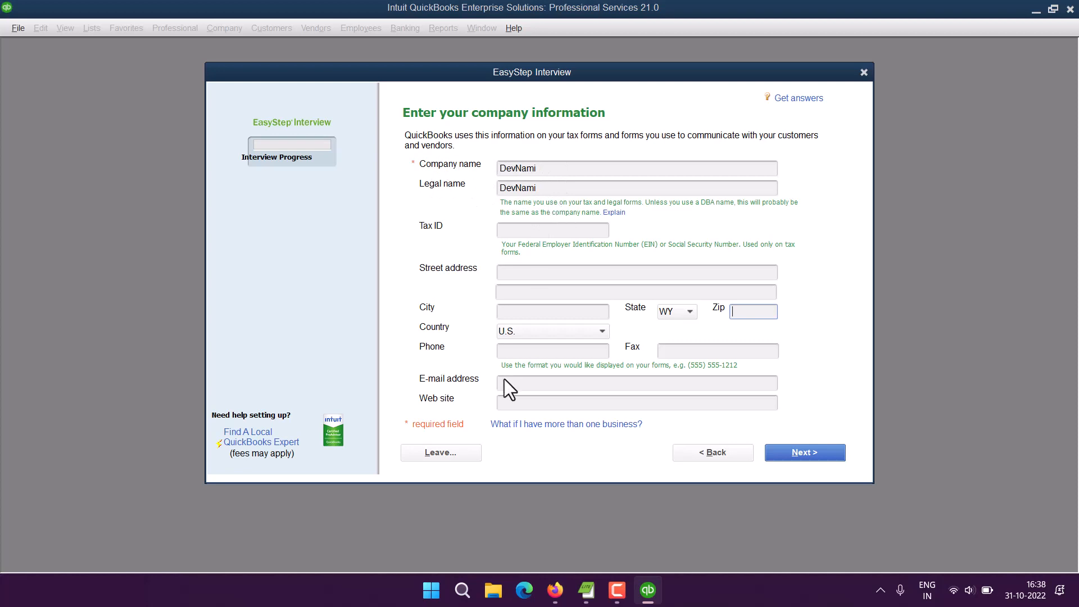
left_click(801, 450)
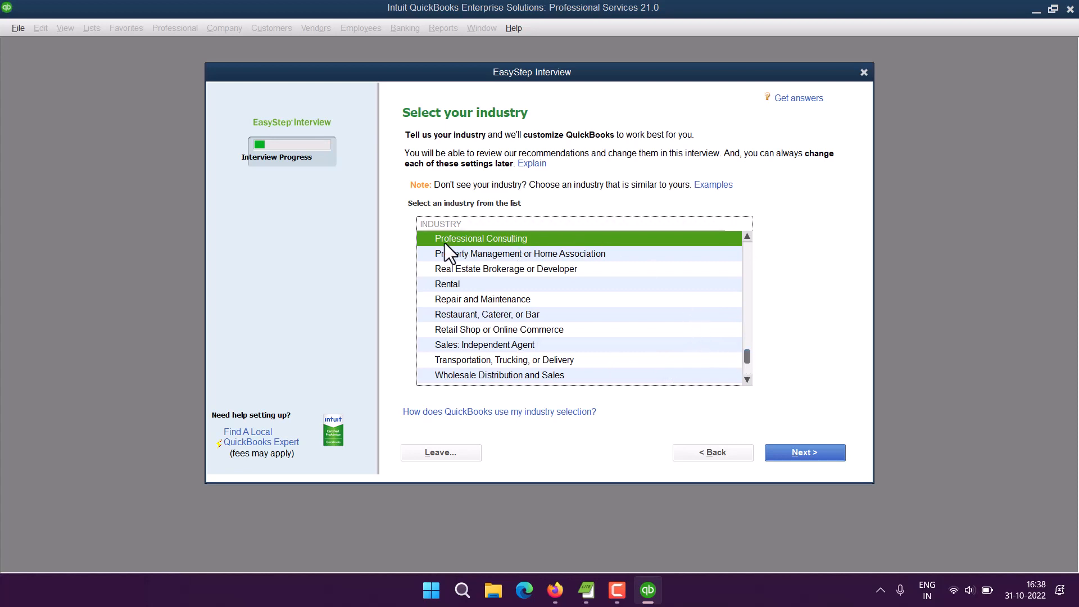
Step: Select Professional Consulting from the industry list and proceed to the organization question
scroll(649, 293, "up", 2)
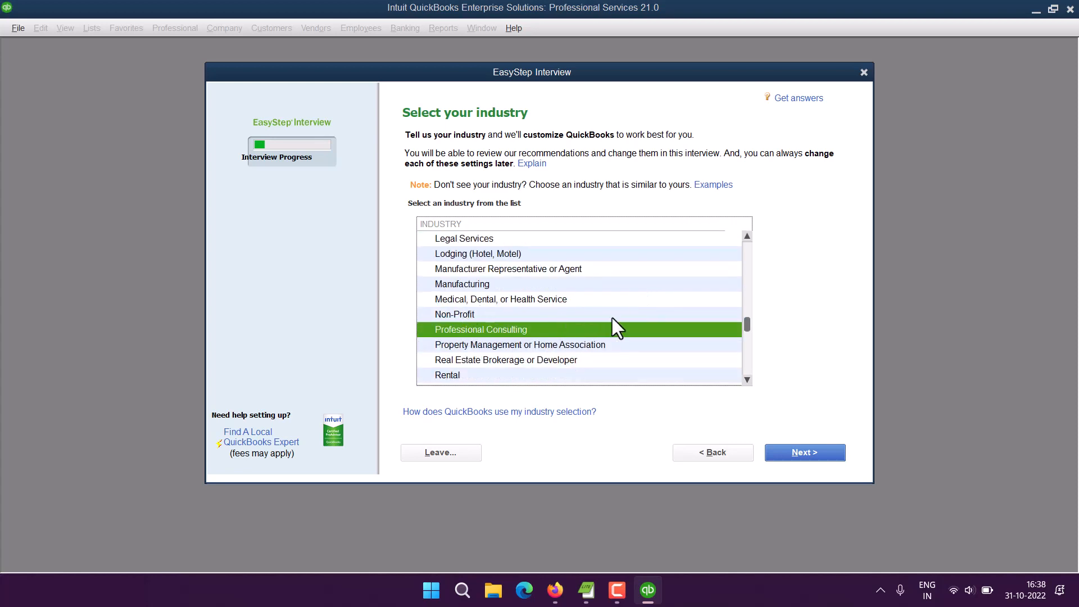
scroll(614, 313, "up", 2)
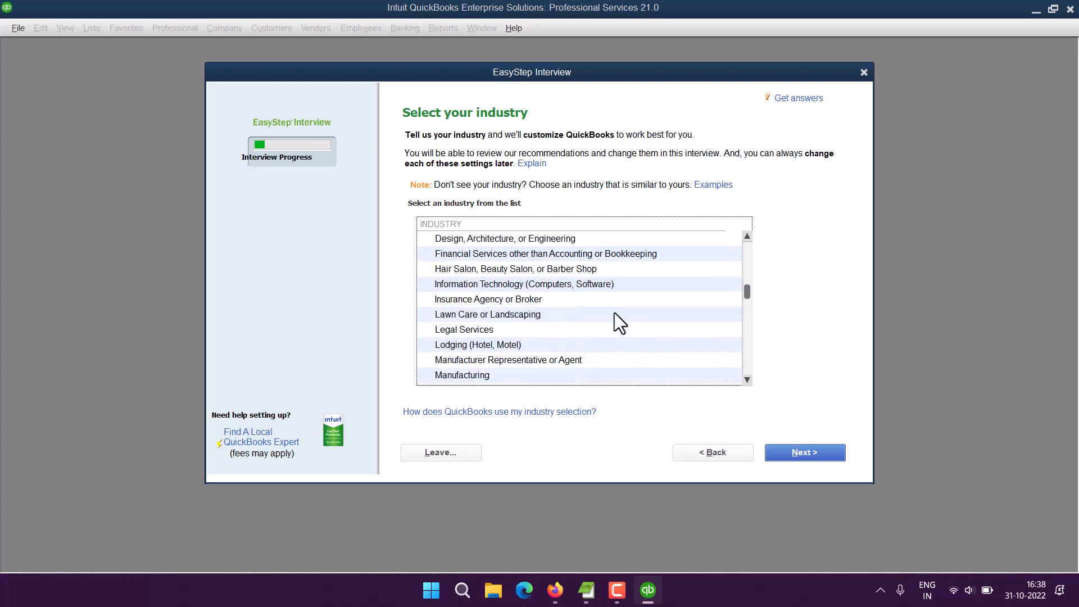
scroll(615, 312, "up", 2)
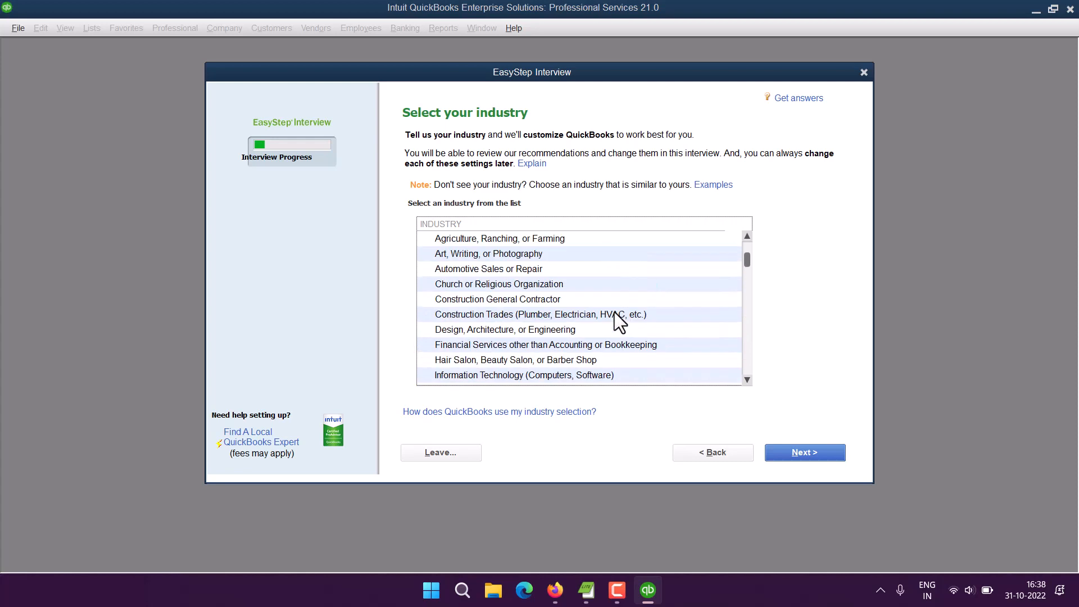
left_click(457, 375)
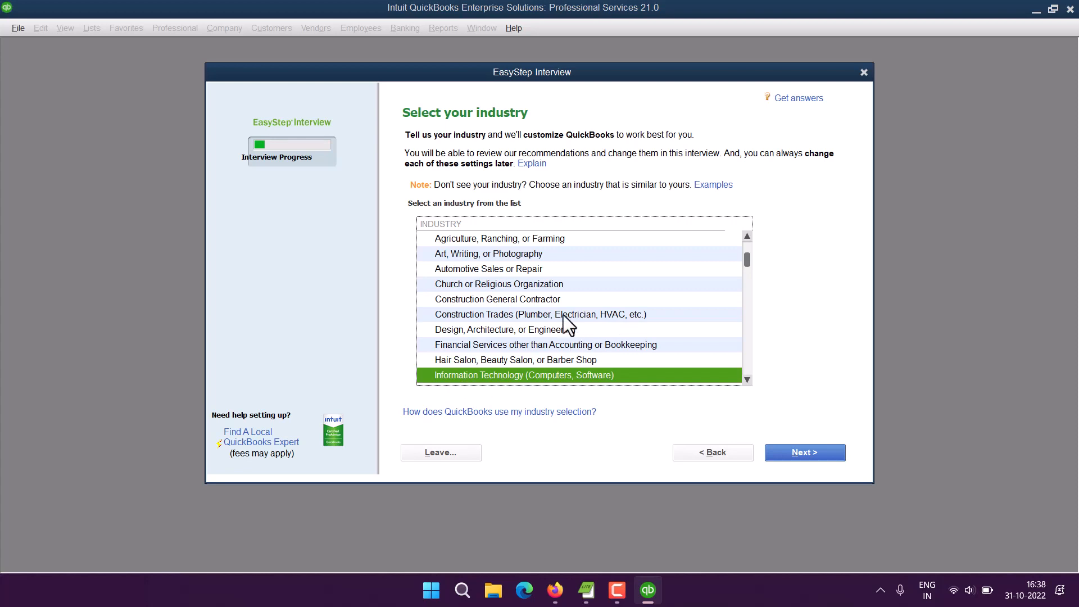
scroll(504, 282, "up", 1)
scroll(544, 286, "down", 5)
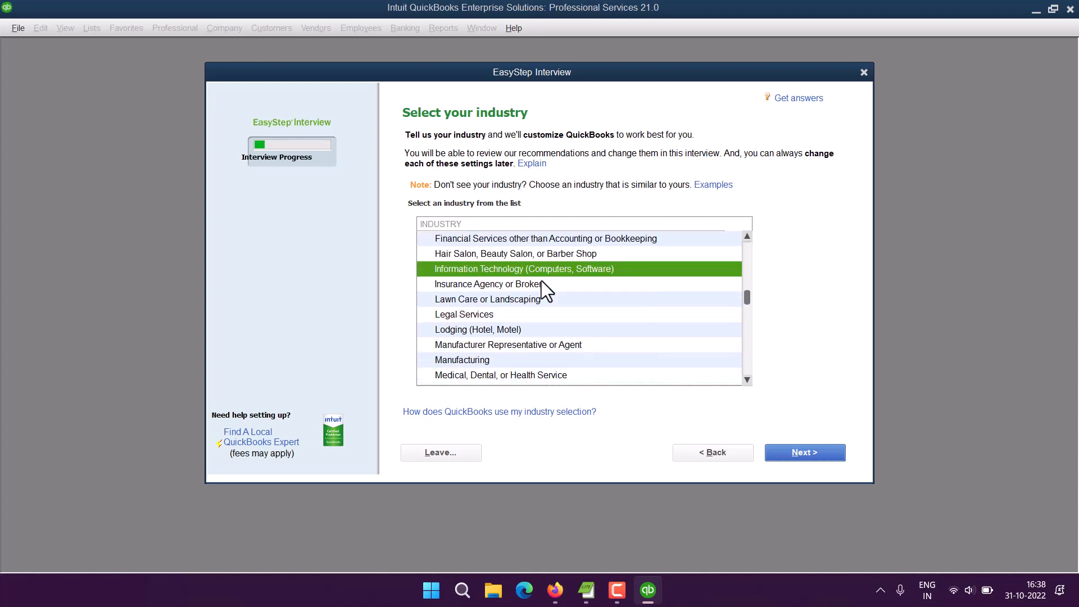
scroll(489, 357, "down", 2)
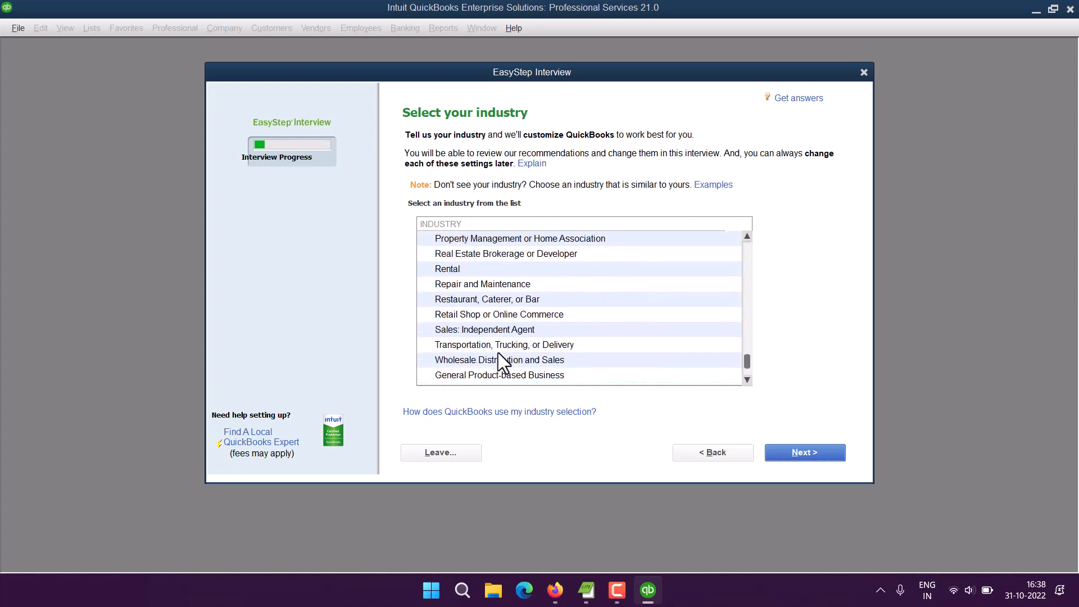
scroll(515, 334, "down", 1)
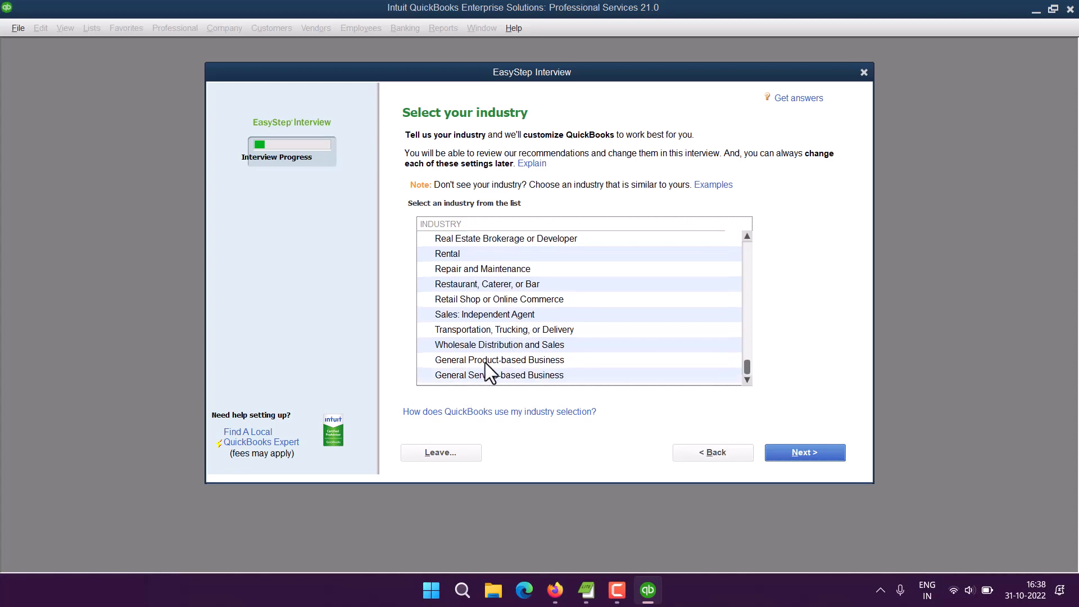
scroll(607, 323, "up", 1)
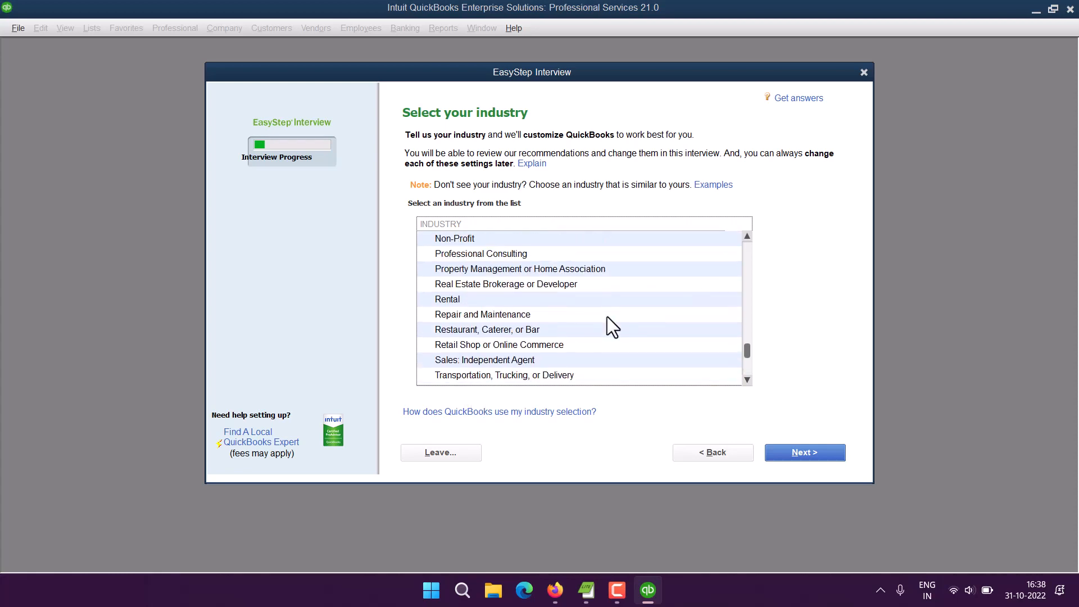
scroll(610, 326, "up", 1)
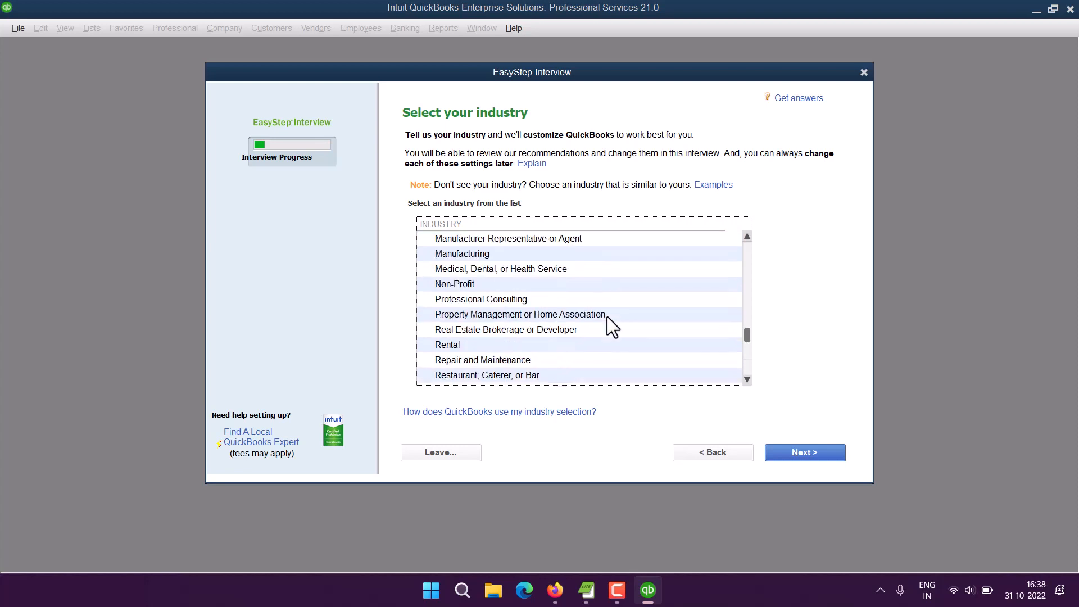
left_click(495, 299)
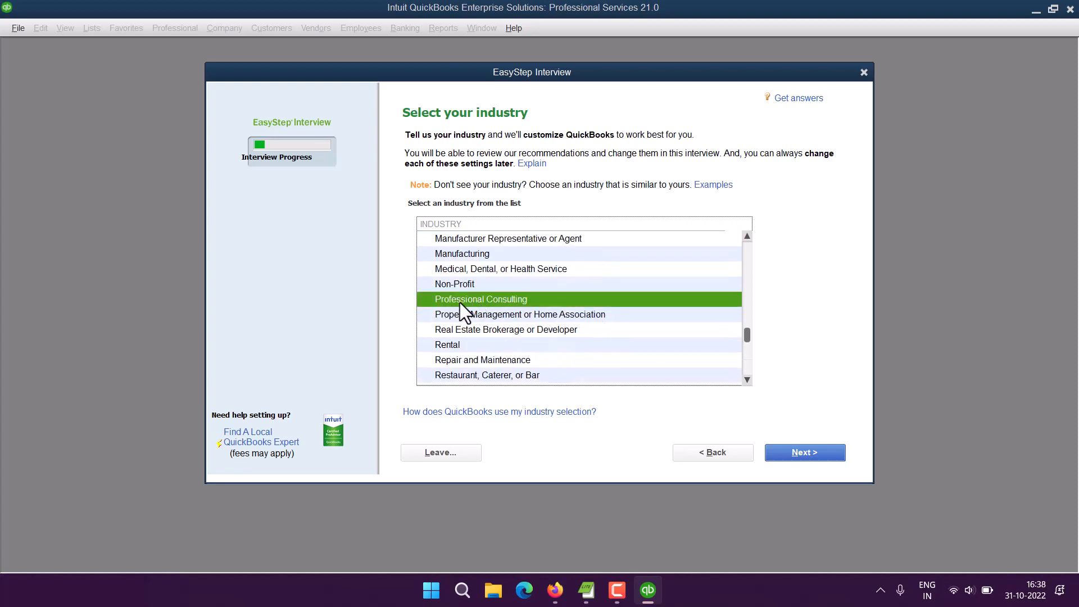
left_click(815, 453)
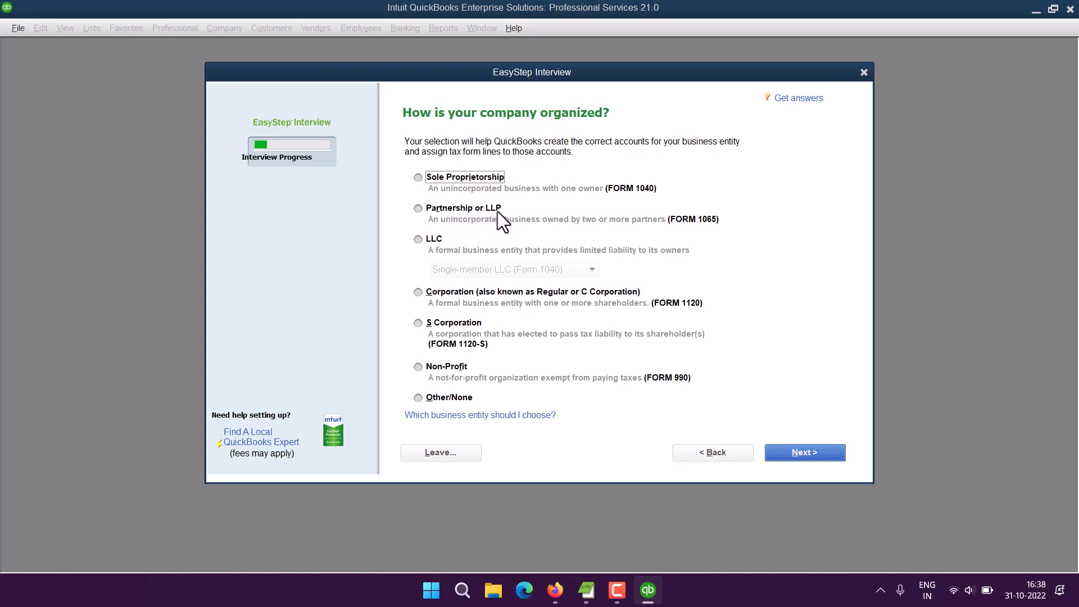
Step: Mark the business as an LLC of type Single-member LLC (Form 1040)
left_click(418, 238)
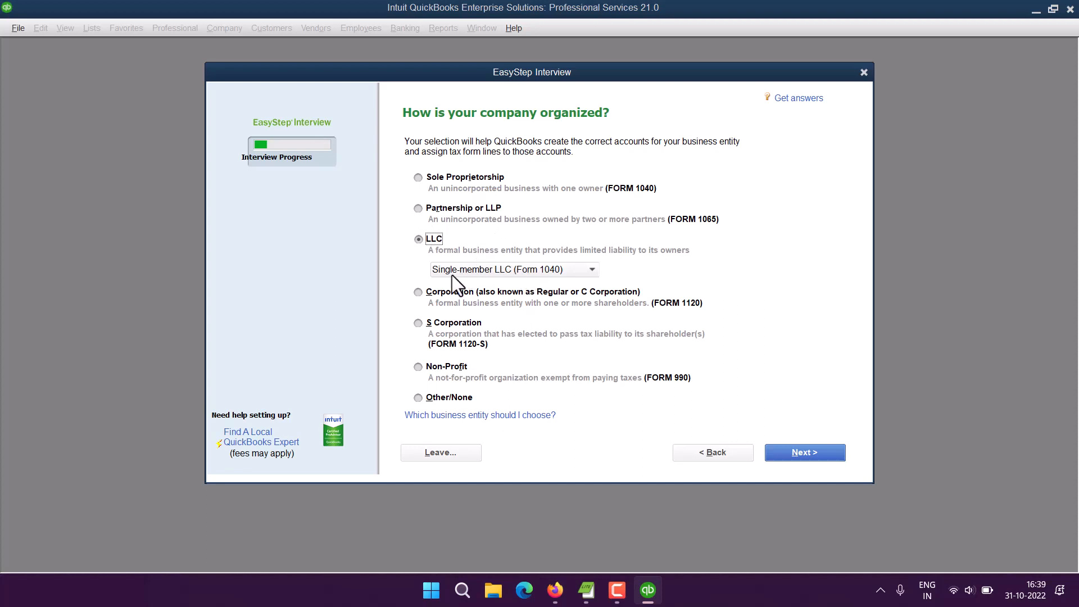
left_click(523, 269)
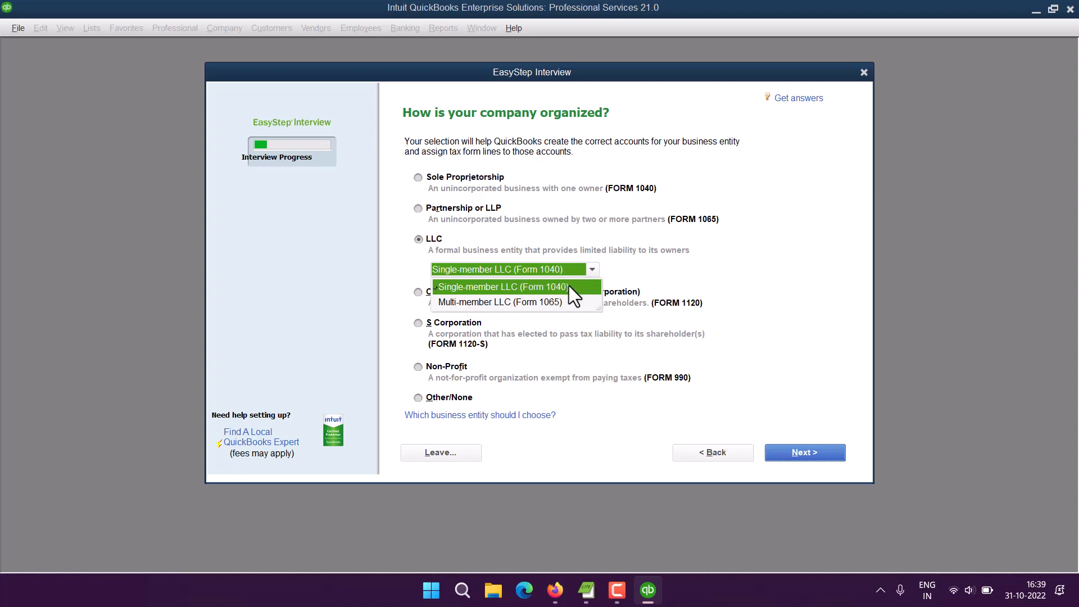
left_click(569, 285)
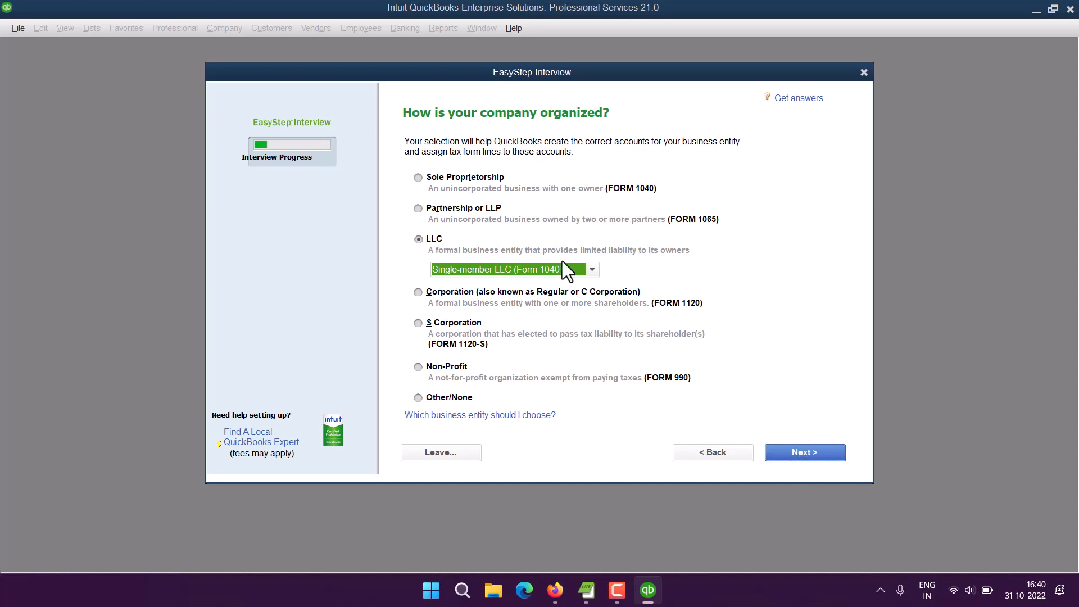
Step: Make April the first month of the fiscal year
left_click(804, 453)
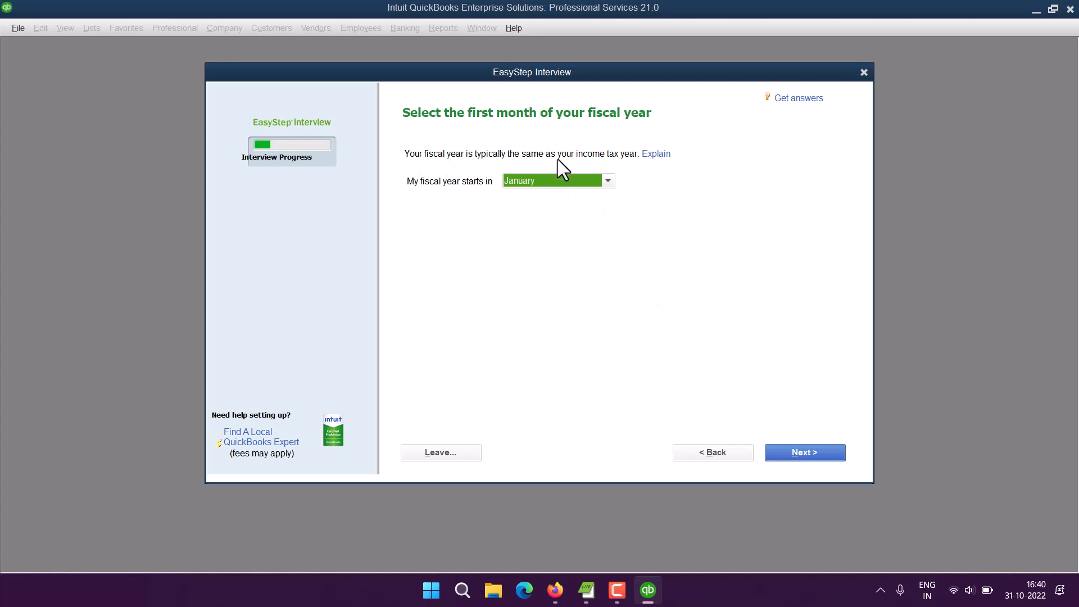
left_click(608, 181)
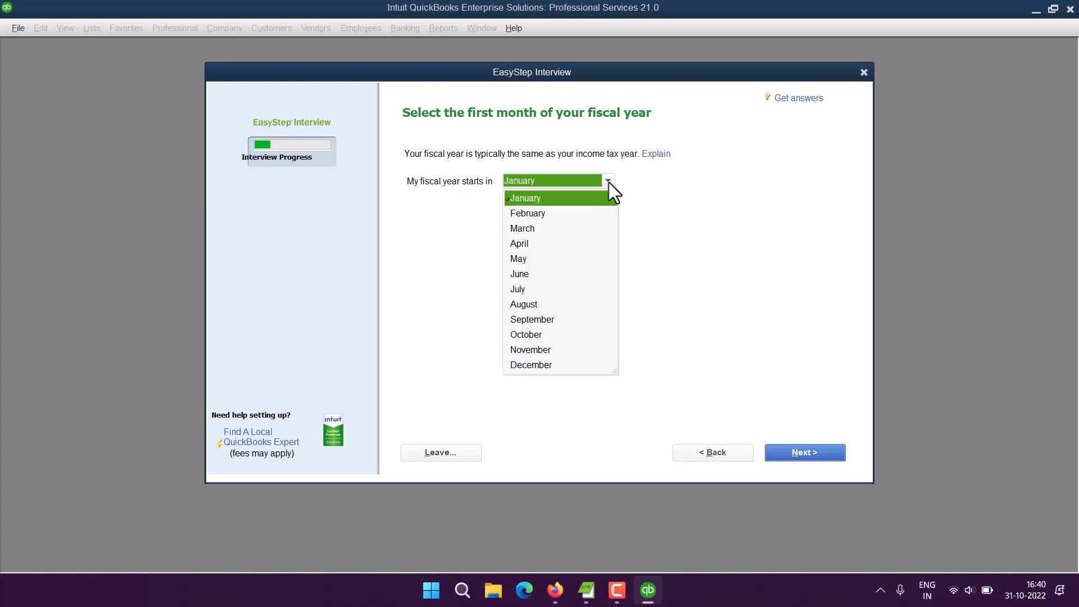
left_click(519, 243)
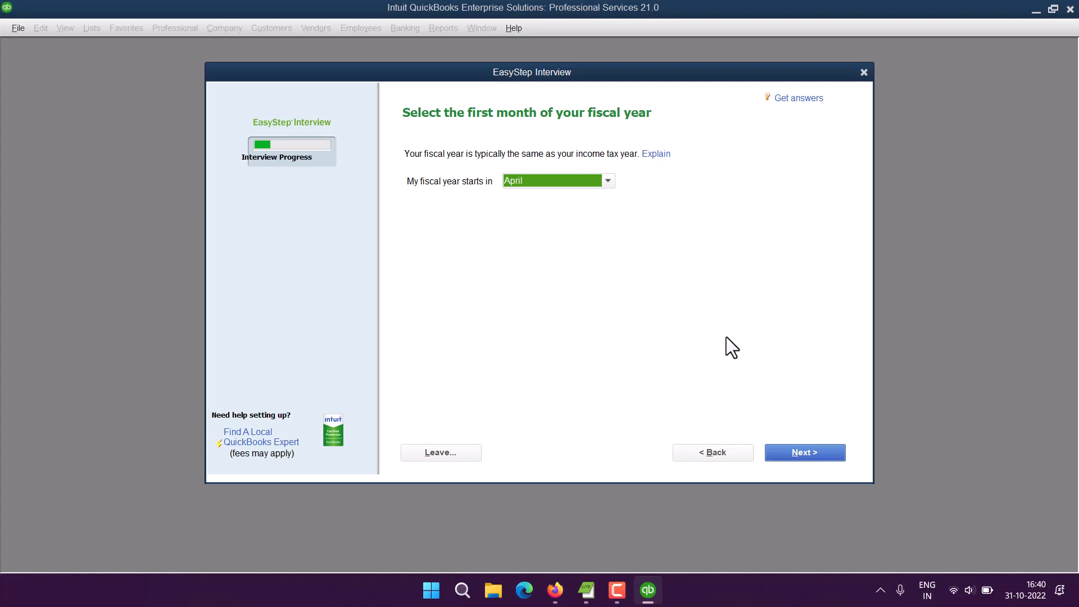
Step: Enter and confirm the administrator password, then reach the 'Create your company file' page
left_click(797, 455)
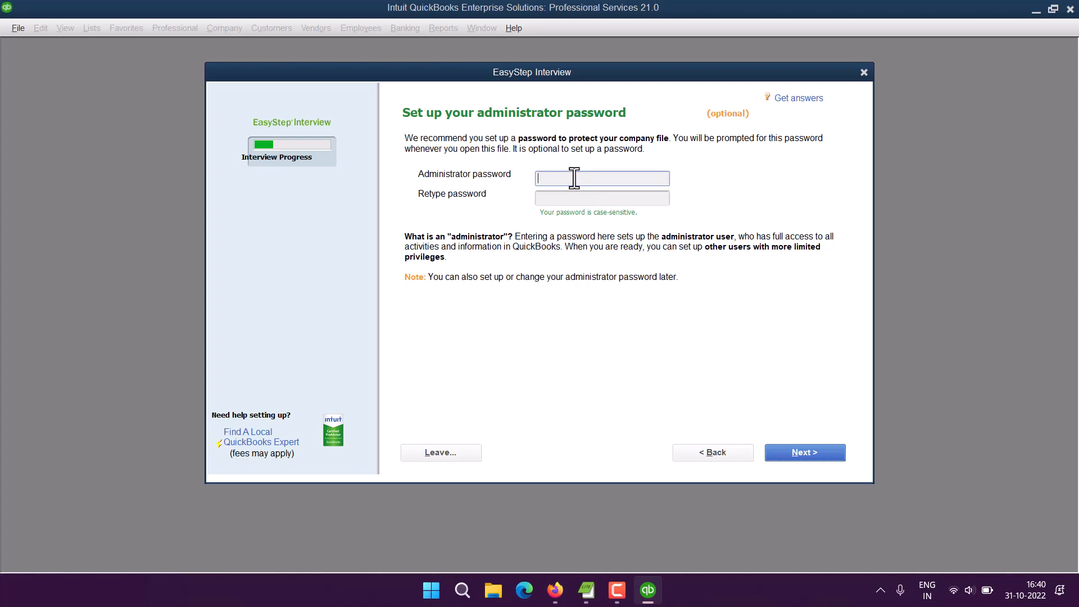
type("admin123")
left_click(568, 199)
type("admin123")
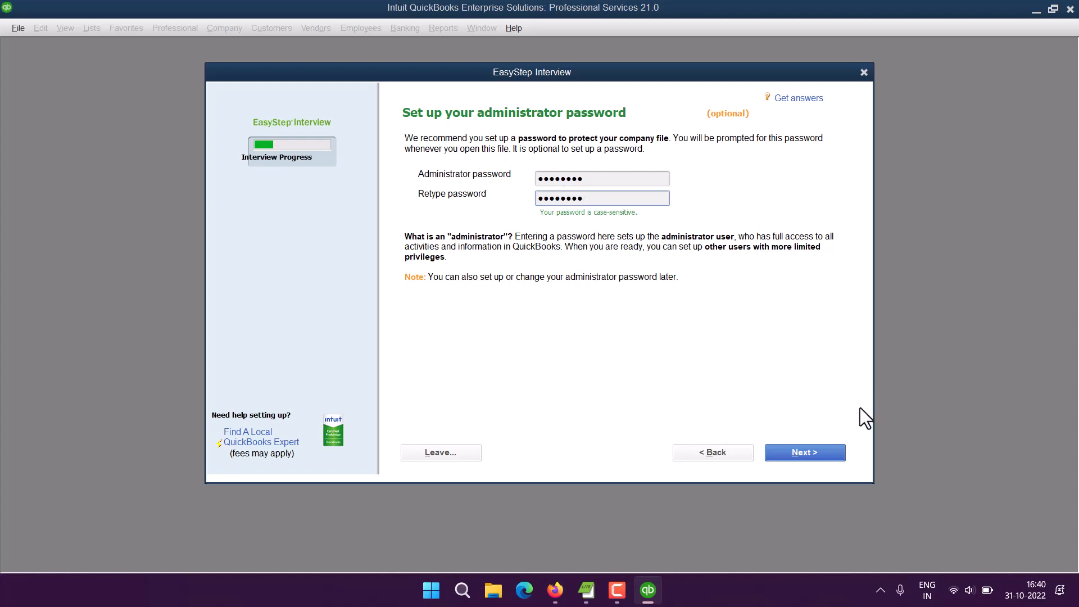
left_click(830, 454)
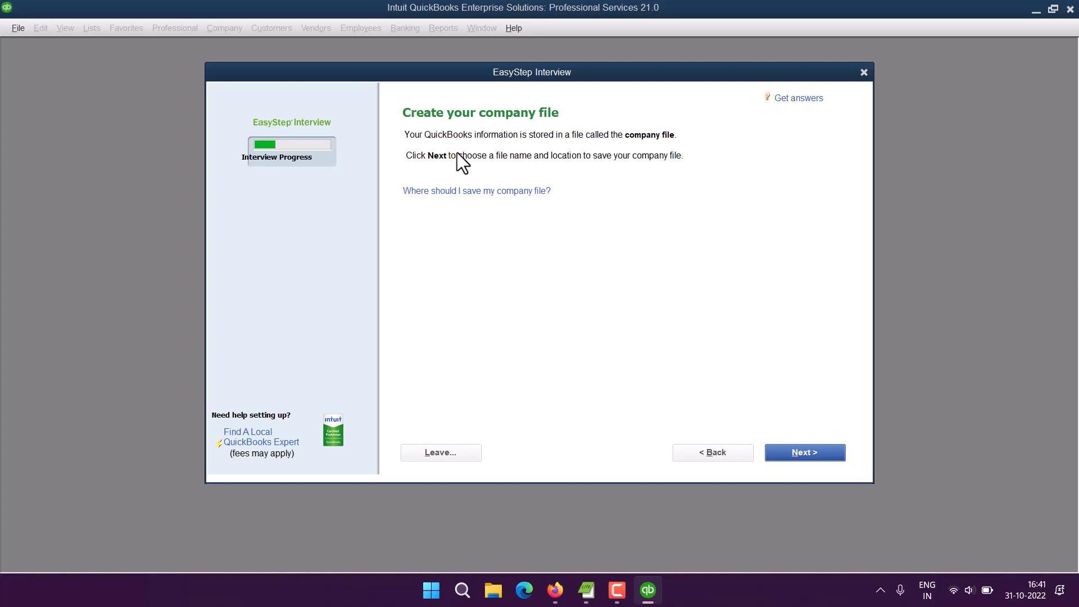
Step: Create a 'Sample' folder under Company Files and save the DevNami file there
left_click(804, 454)
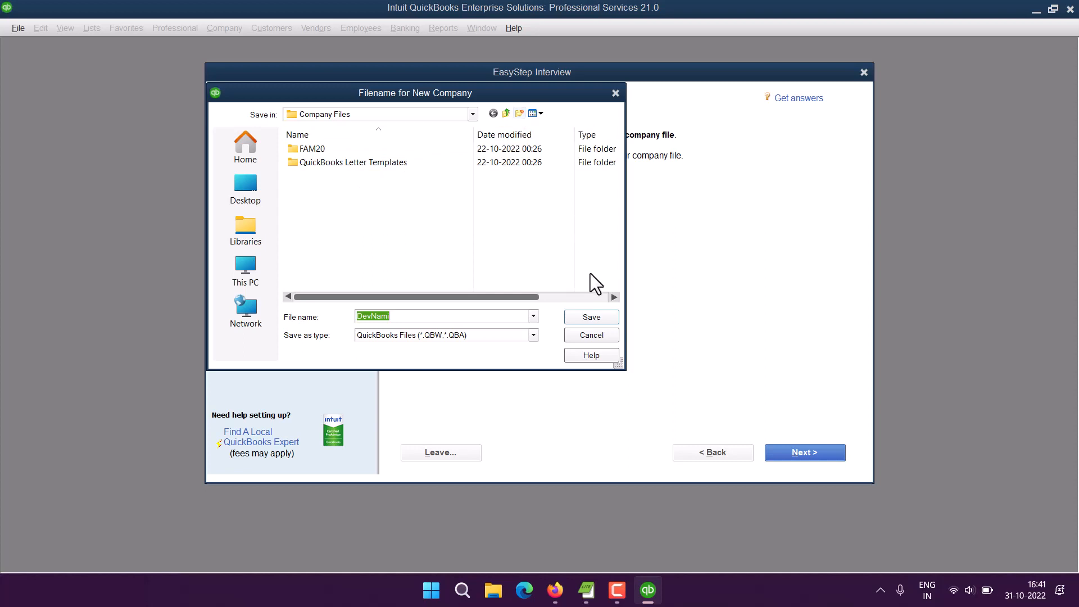
left_click(590, 319)
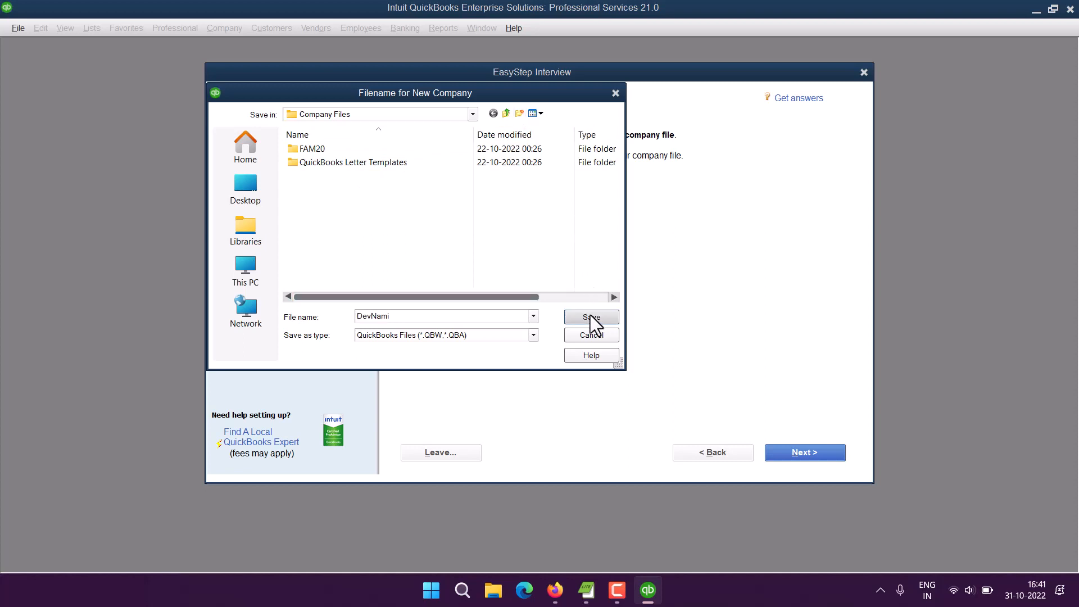
left_click(519, 112)
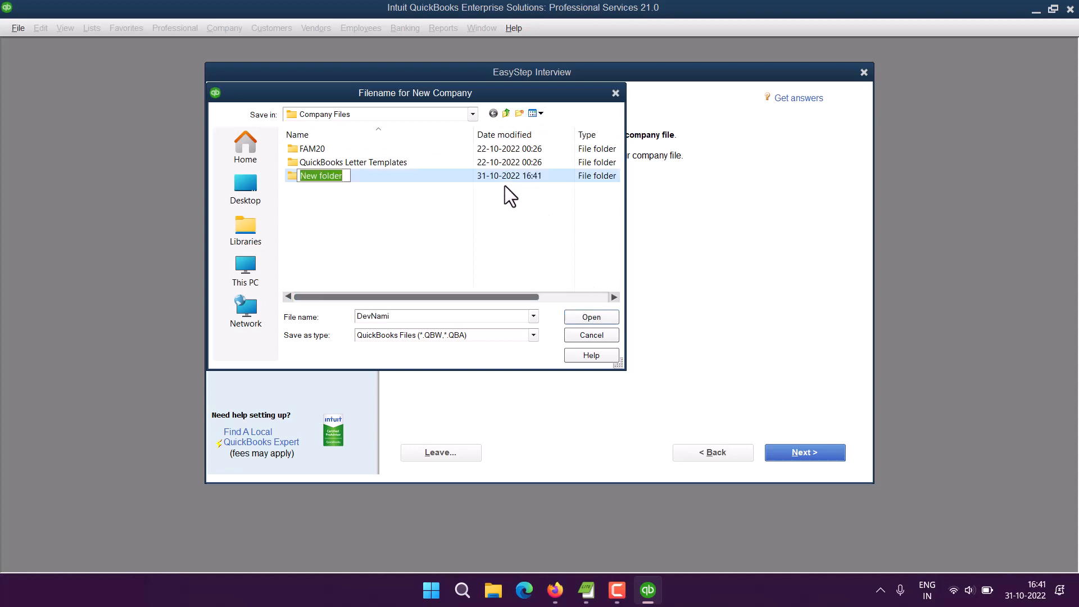
type("Sample")
key("Return")
double_click(346, 176)
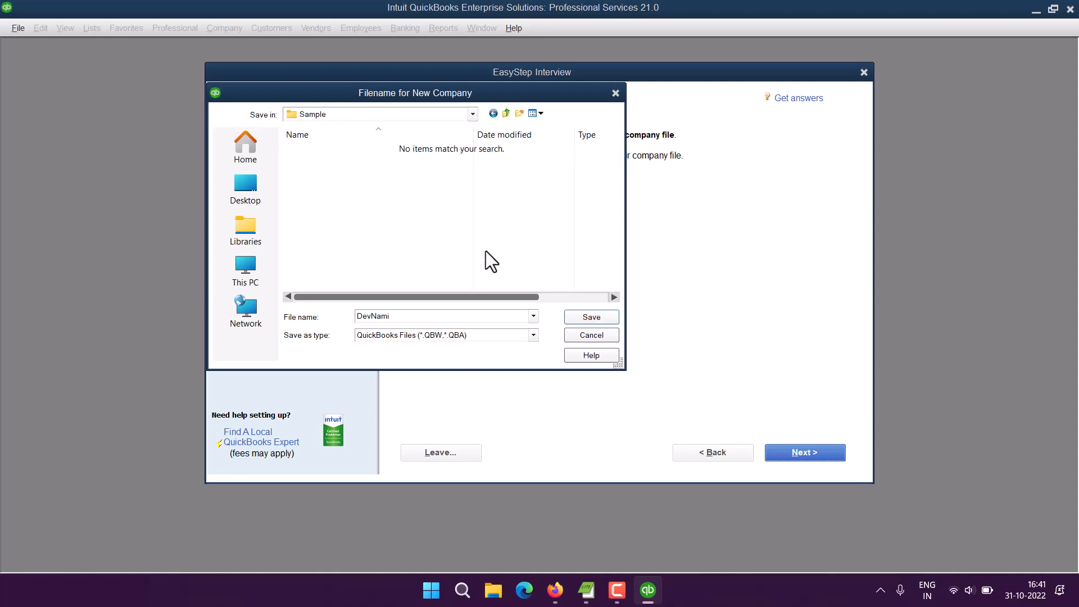
left_click(582, 313)
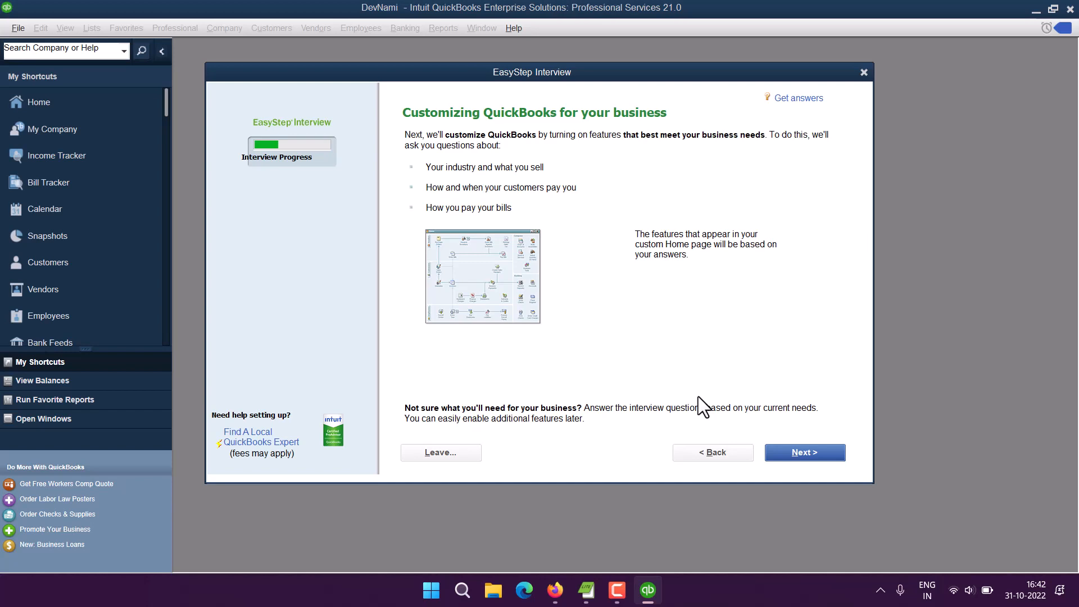
Step: Choose 'Both services and products', keep sales tax and estimates on Yes, and decline sales orders
left_click(837, 450)
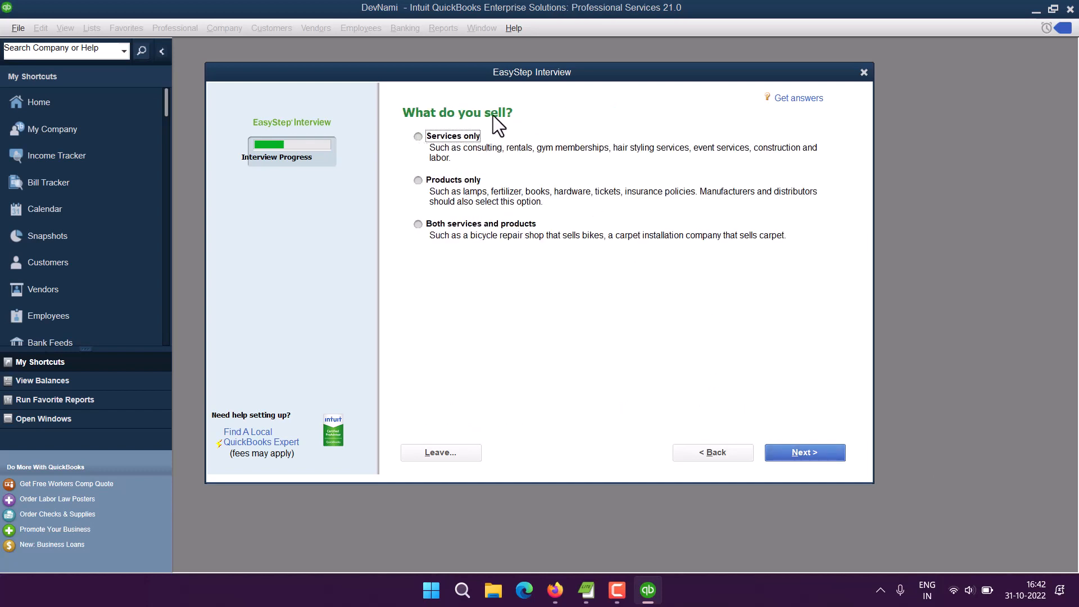
left_click(419, 224)
left_click(801, 453)
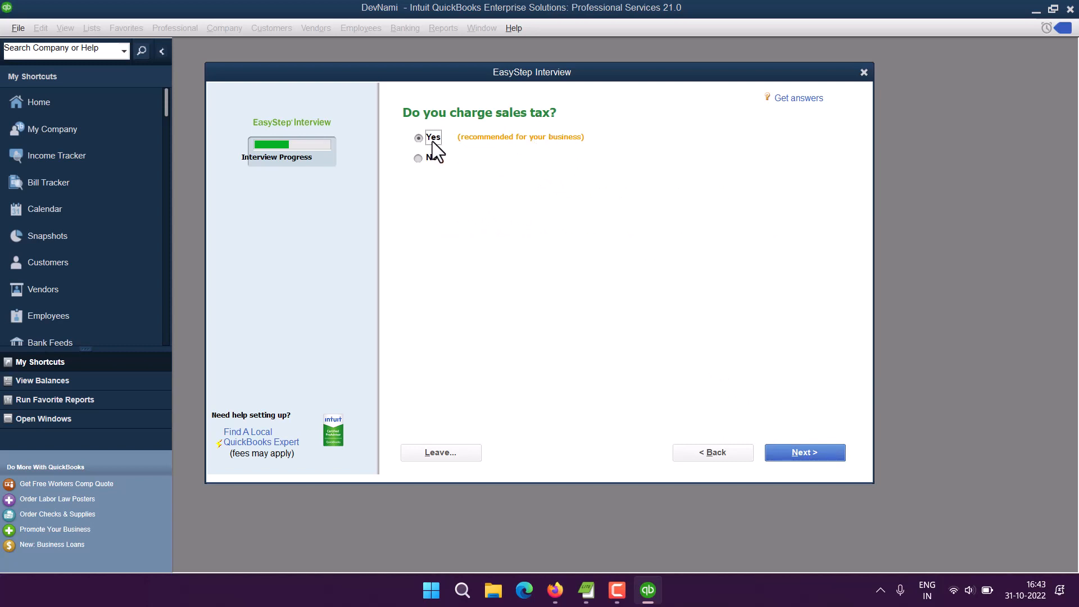
left_click(831, 452)
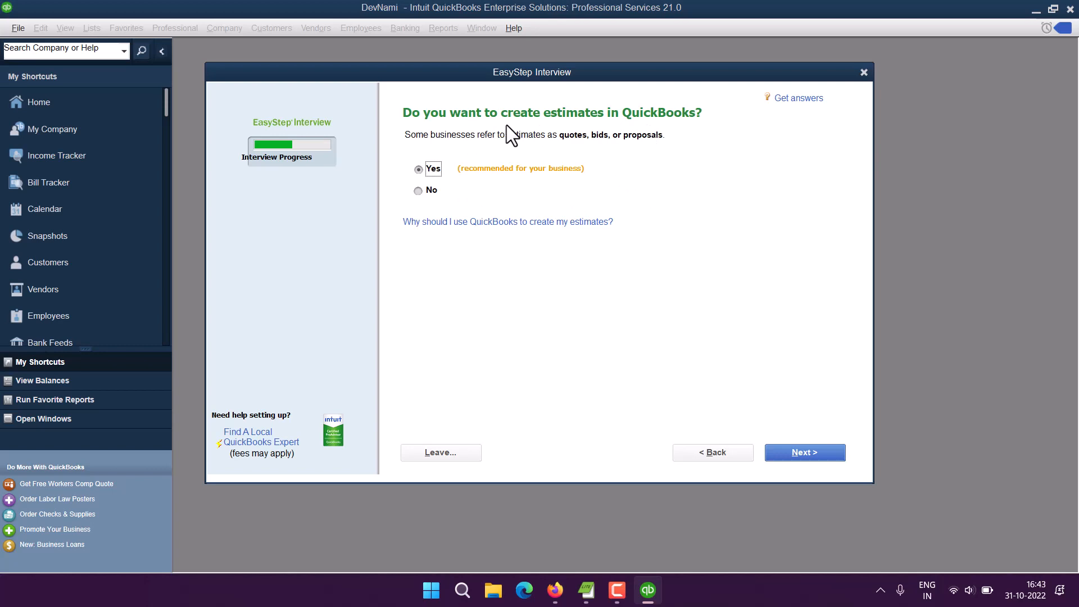
left_click(810, 454)
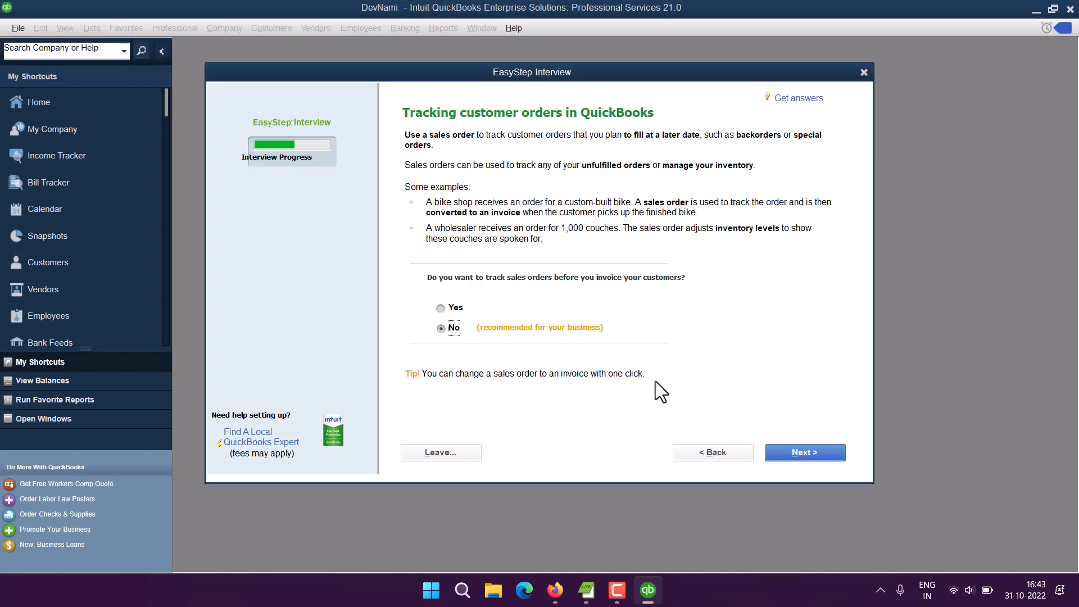
left_click(811, 454)
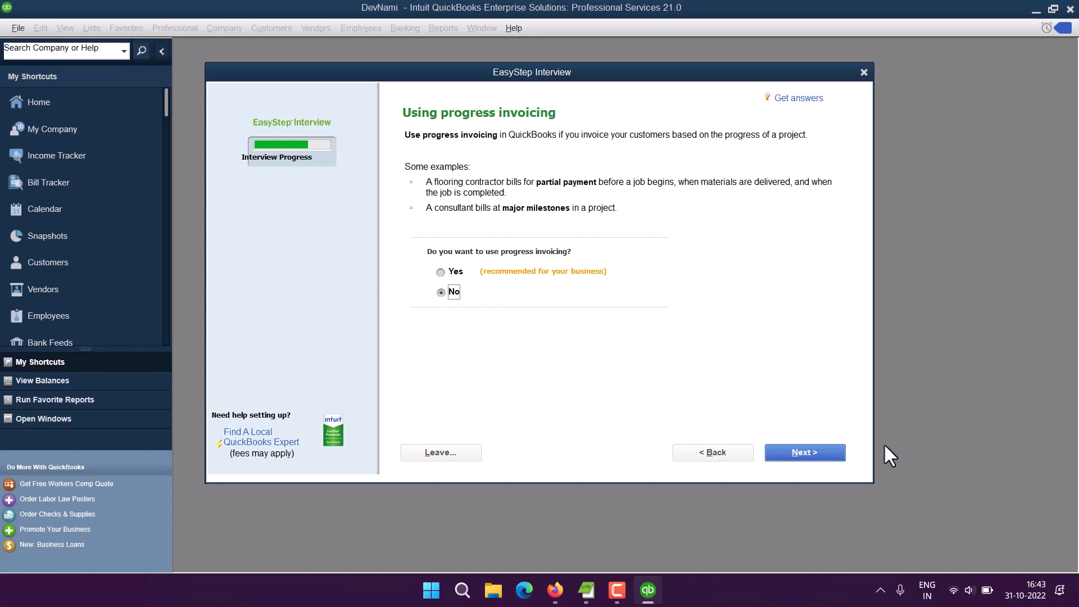
Step: Answer No to progress invoicing, Yes to bills, and No to inventory, time tracking and employees
left_click(817, 452)
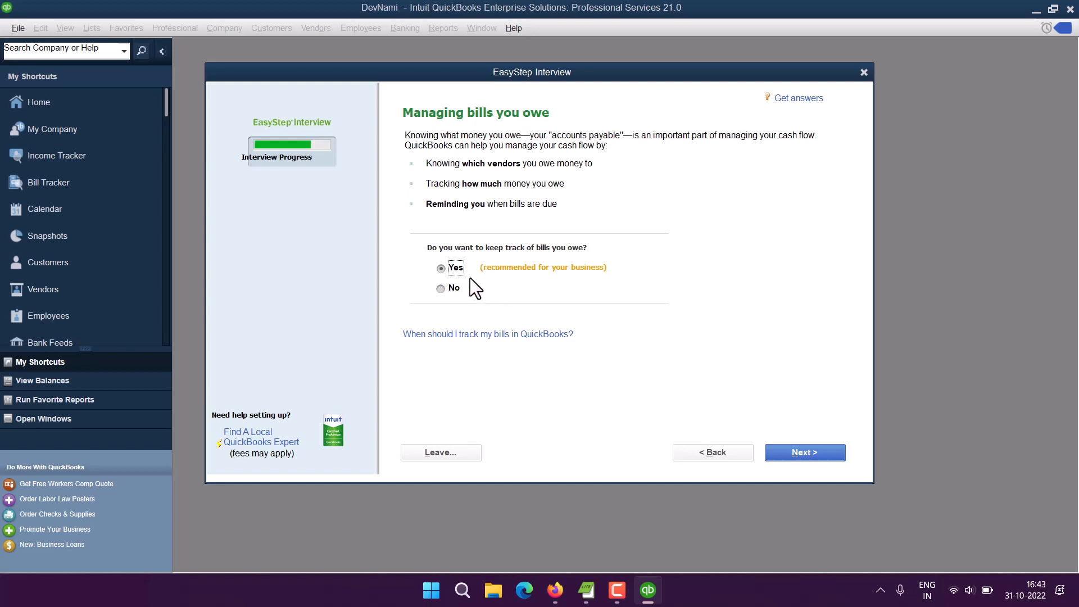
left_click(808, 453)
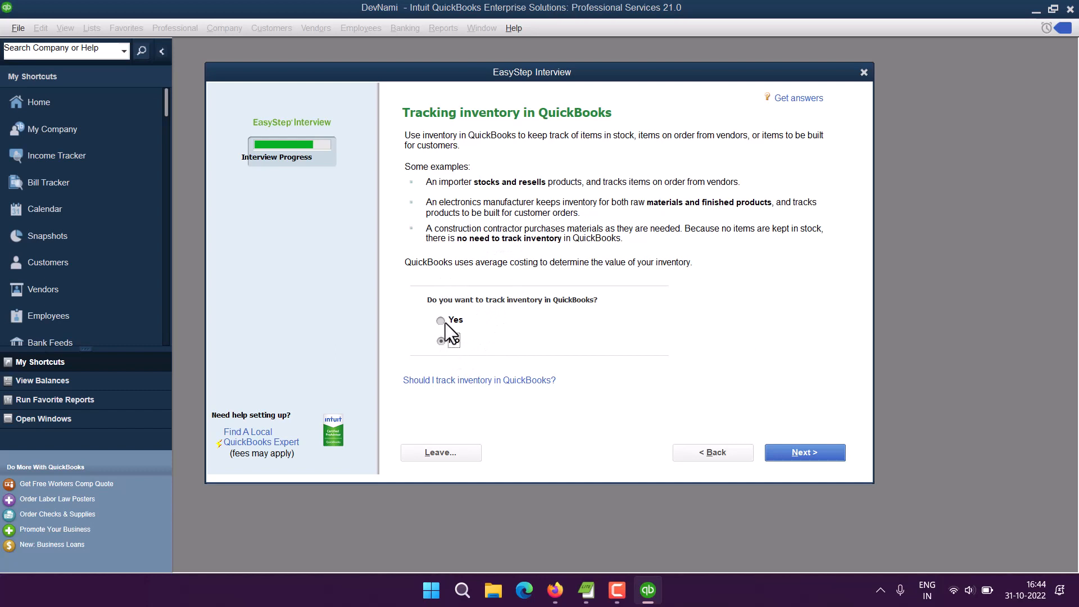
left_click(442, 341)
left_click(825, 449)
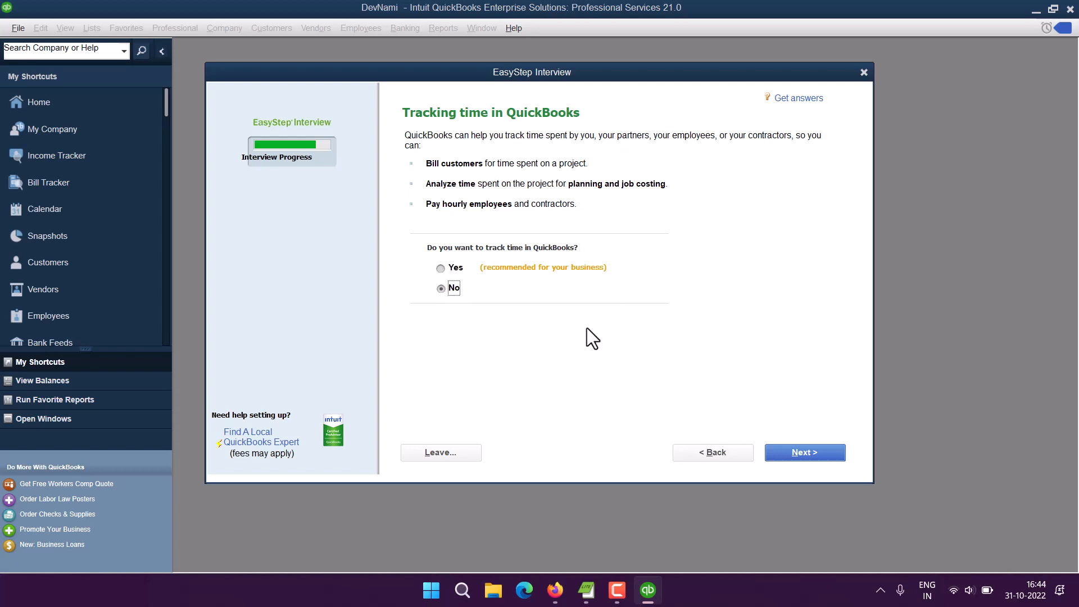
left_click(807, 456)
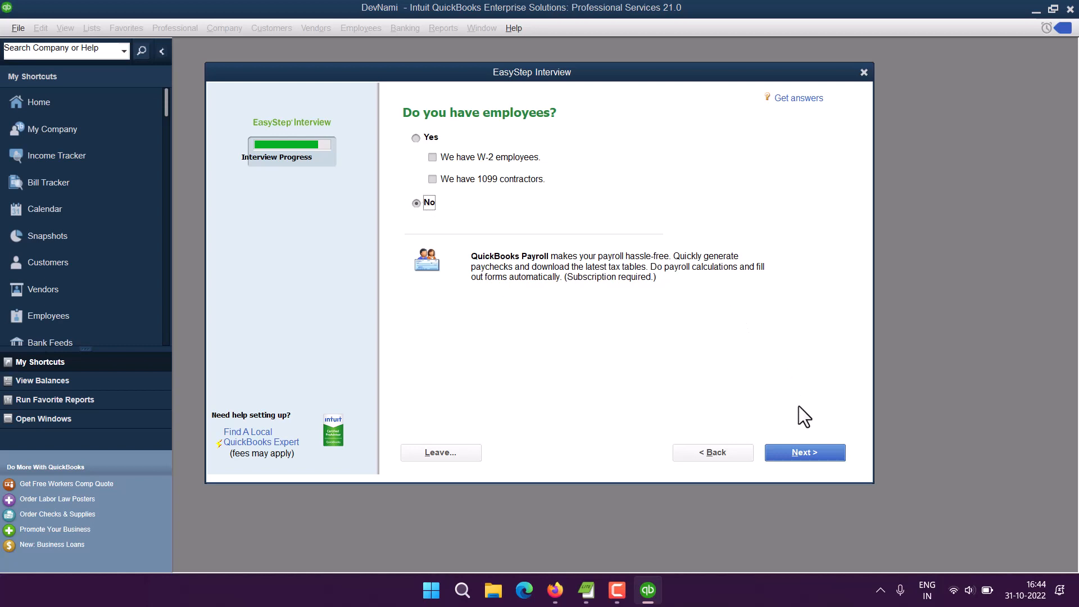
left_click(808, 455)
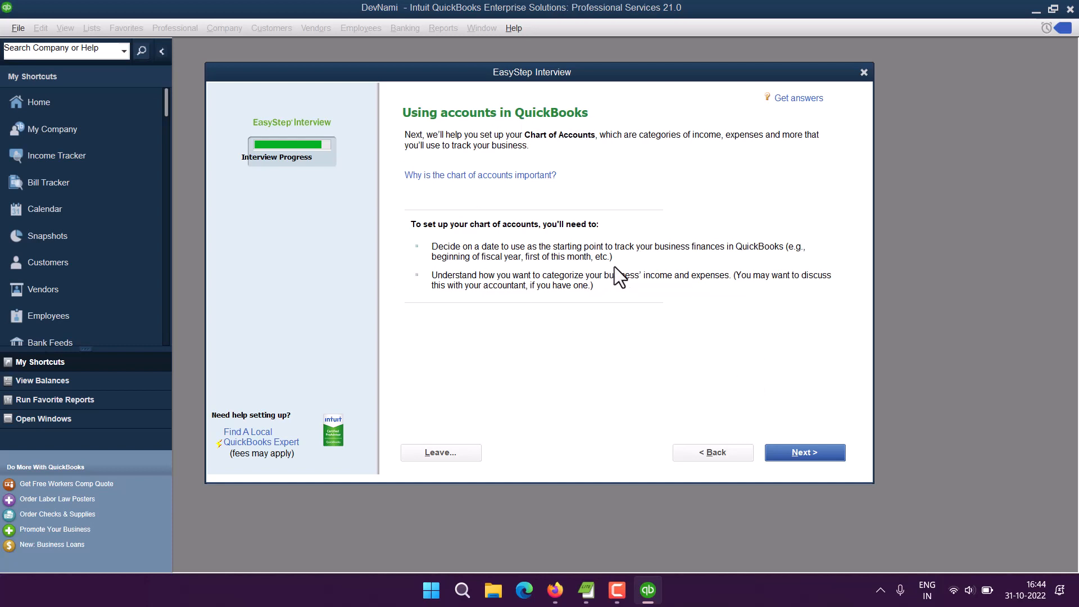
Step: Set the company's tracking start date to today, 31-10-2022, instead of the fiscal-year start
left_click(801, 451)
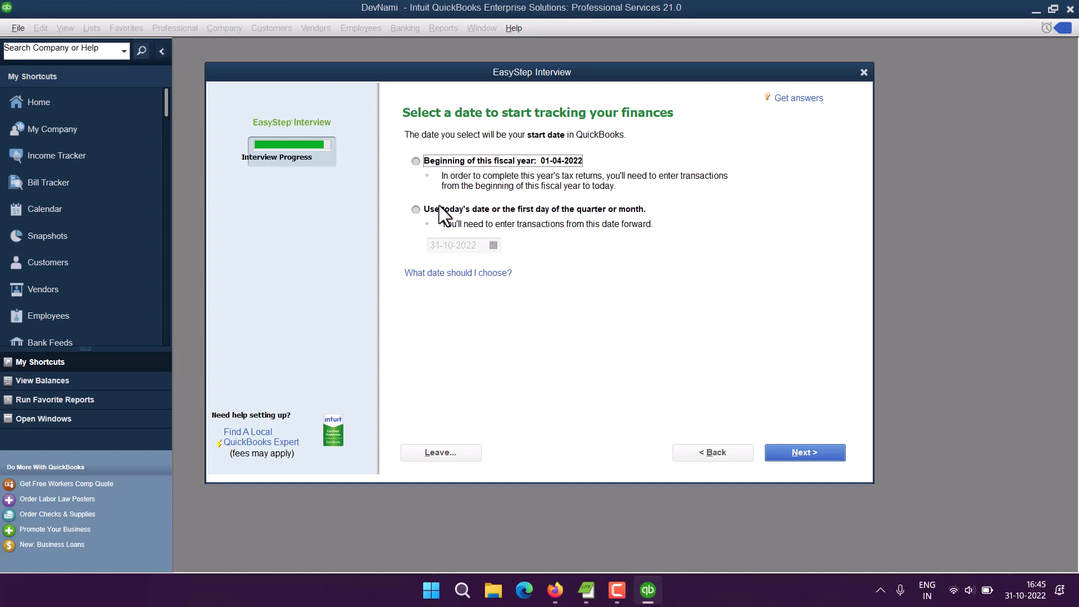
left_click(415, 209)
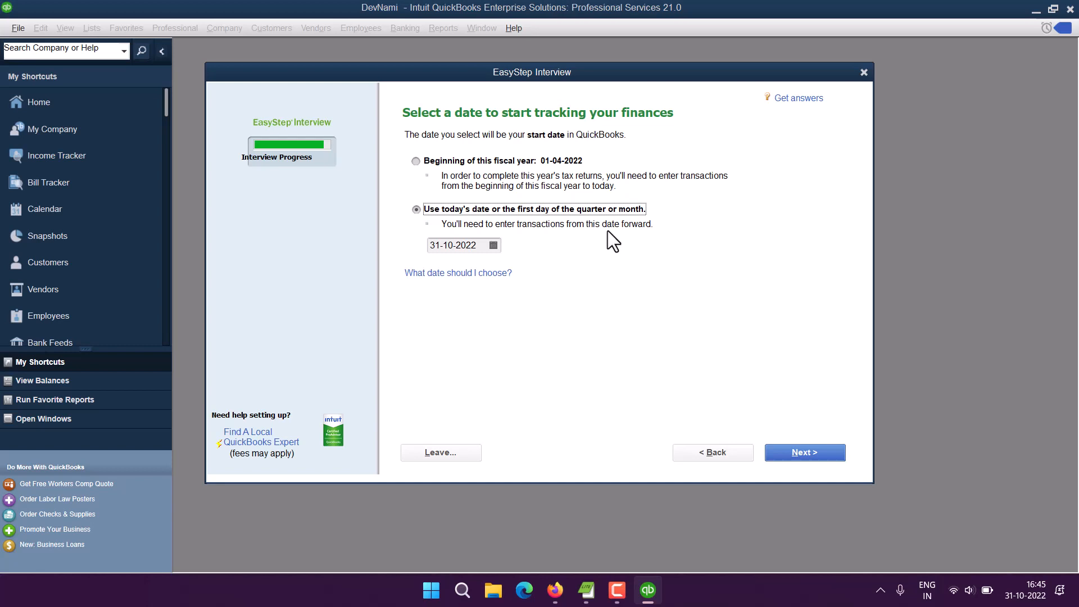
Step: Review the recommended income and expense accounts, accept them, and reach the Congratulations page
left_click(824, 450)
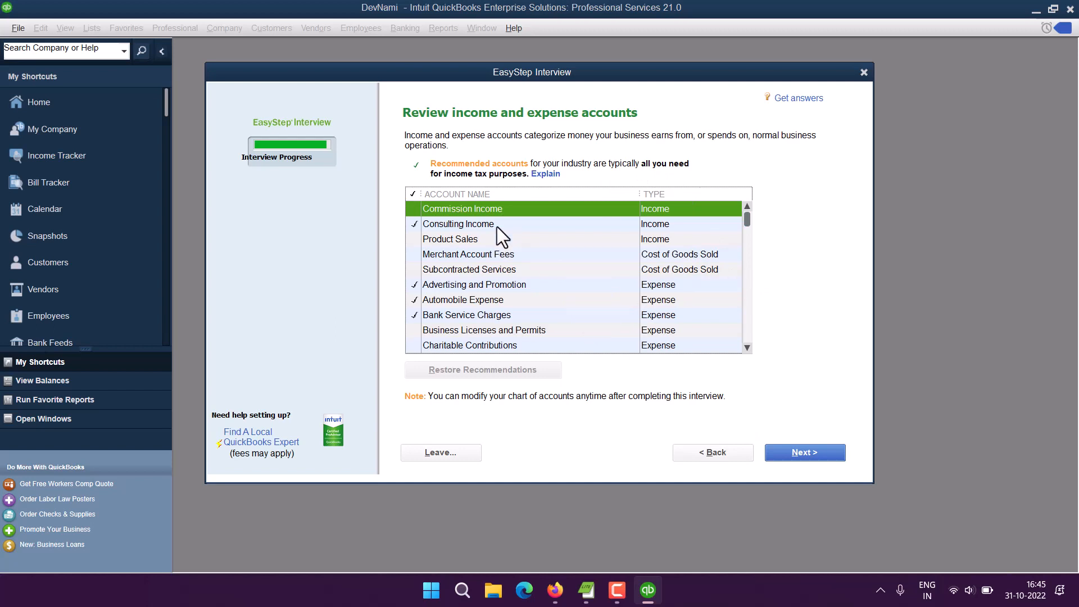
scroll(599, 255, "down", 6)
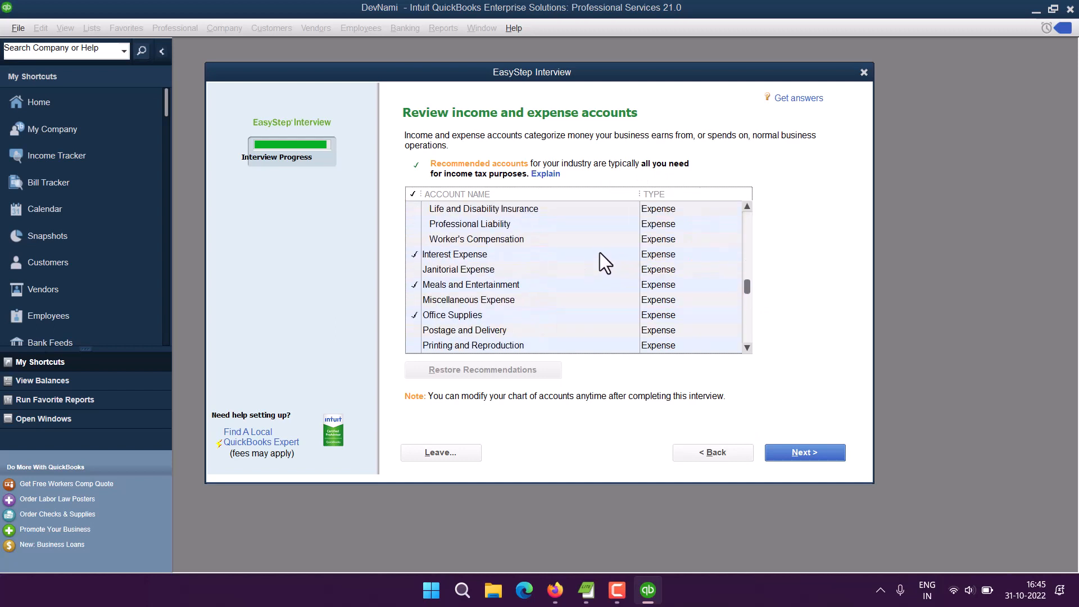
scroll(599, 251, "up", 1)
scroll(599, 250, "down", 5)
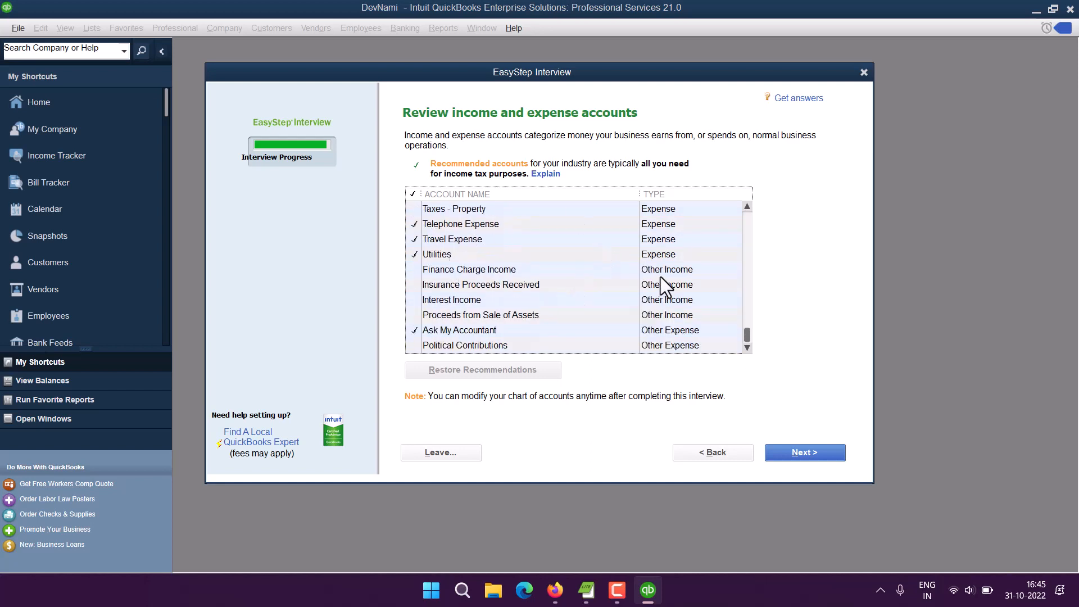
left_click(815, 452)
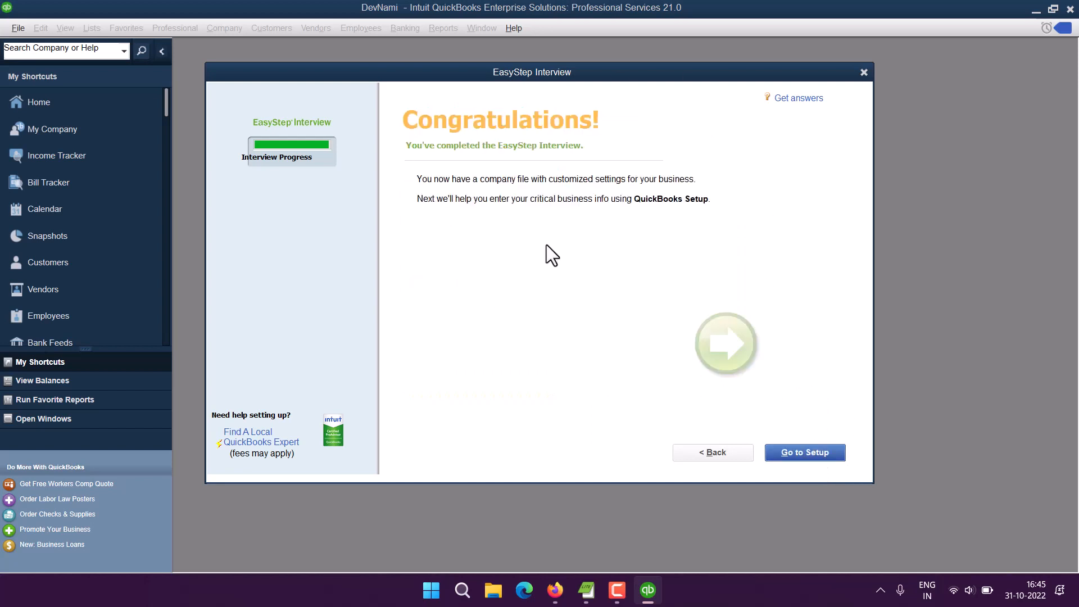
Step: Go to Setup and dismiss the Usage & Analytics Study notice to reach Desktop Setup
left_click(800, 452)
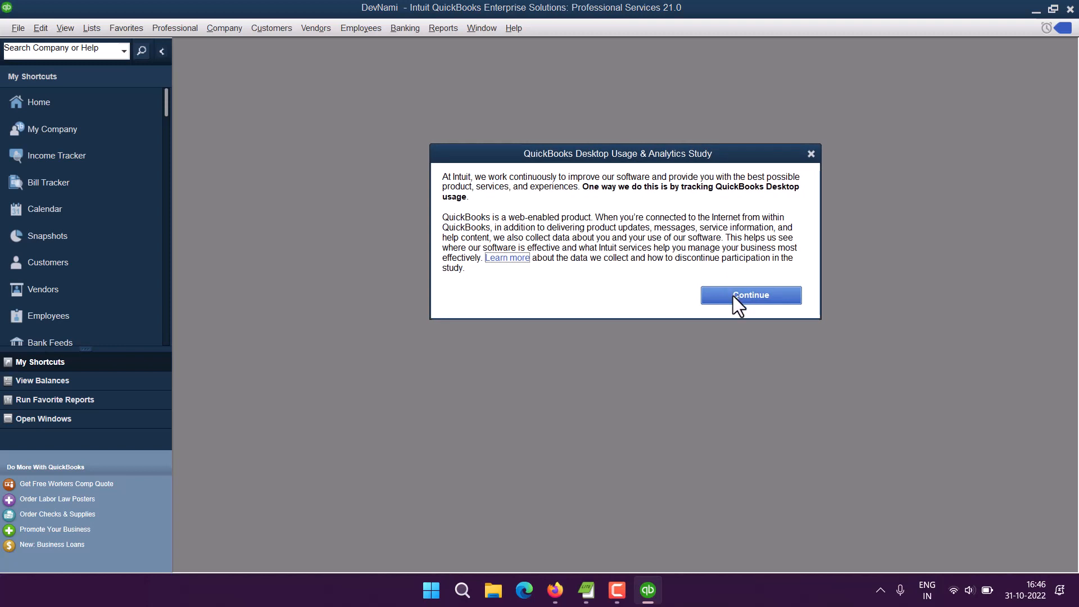
left_click(733, 295)
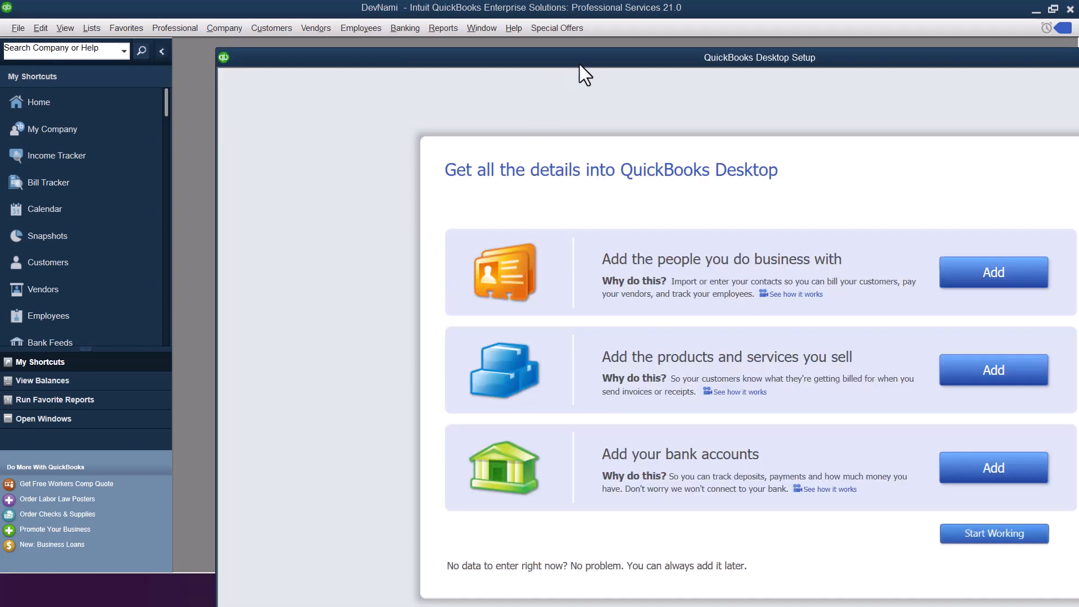
Step: Move the Desktop Setup window left and up over the shortcuts sidebar
left_click_drag(579, 64, 429, 57)
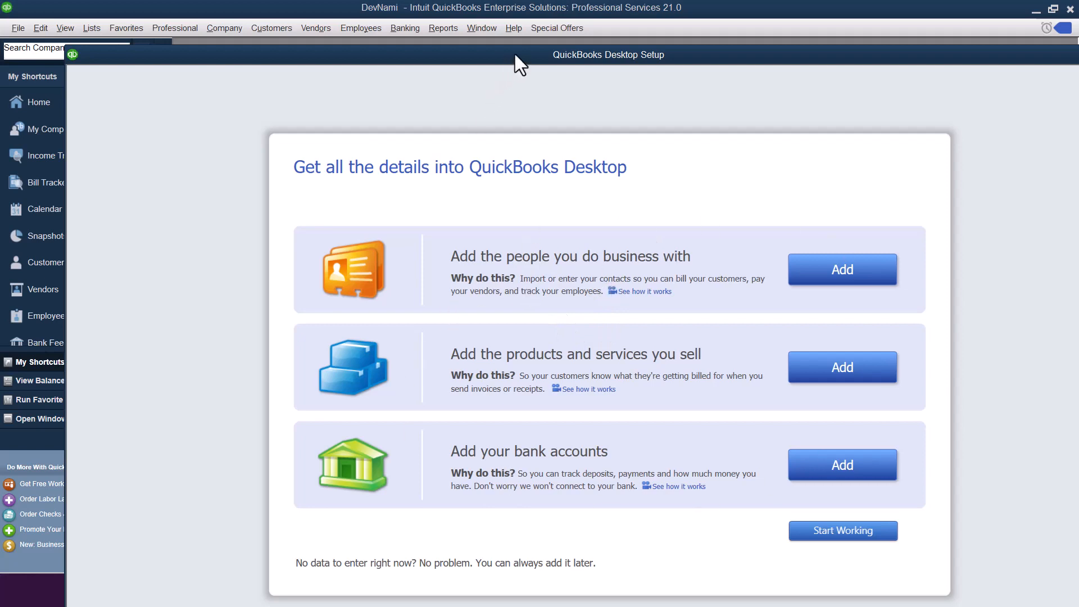
left_click_drag(515, 54, 455, 28)
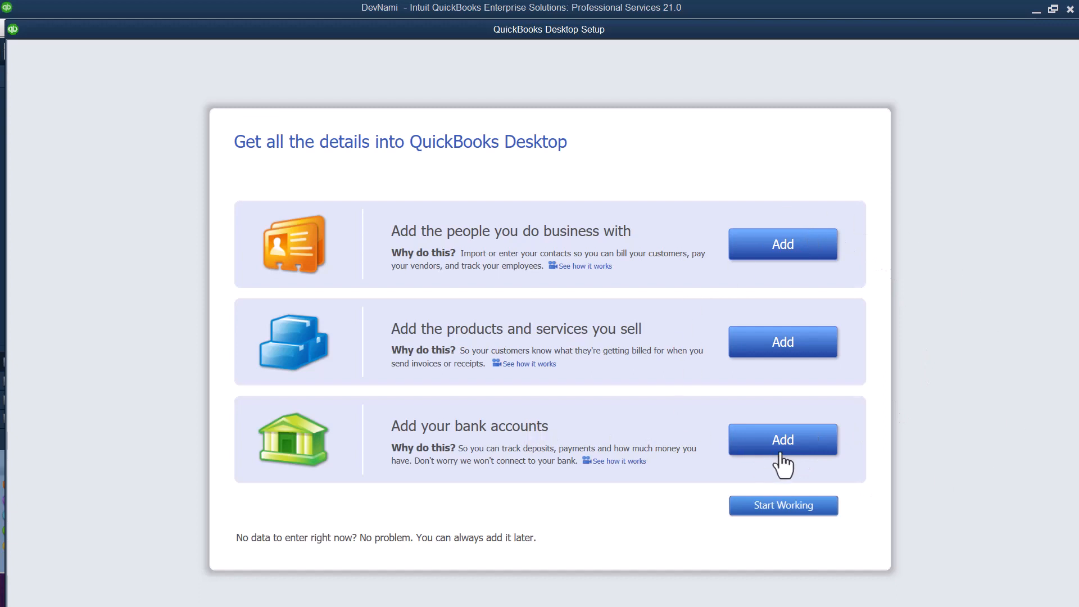
Step: Choose Start Working without adding details, and decline retrying the failed Intuit sign-in
left_click(765, 509)
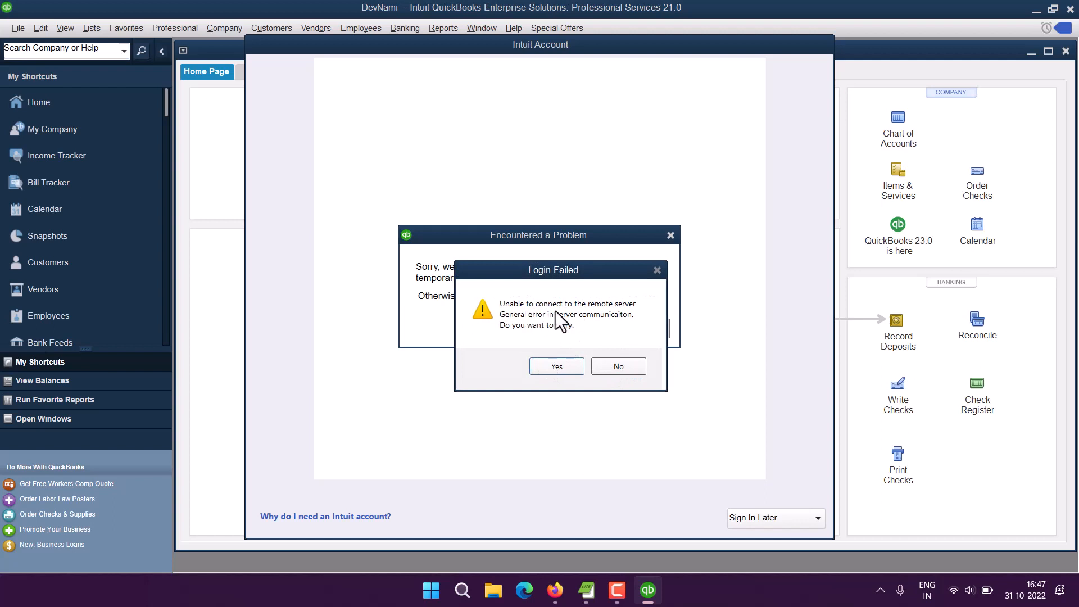
left_click(619, 367)
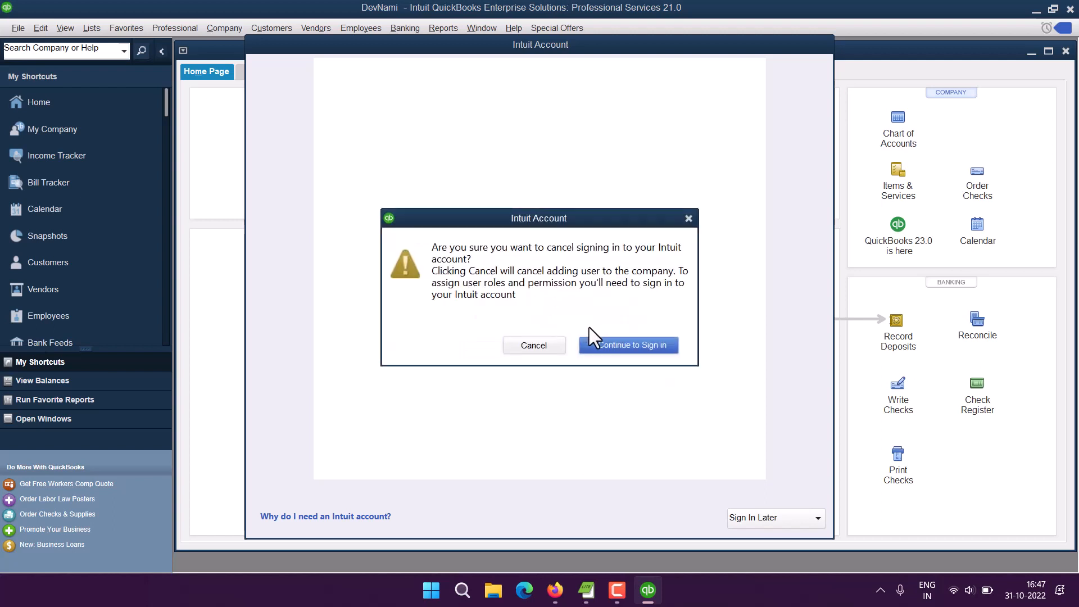
Step: Confirm cancelling the Intuit account sign-in so the DevNami Home Page is clear
left_click(541, 353)
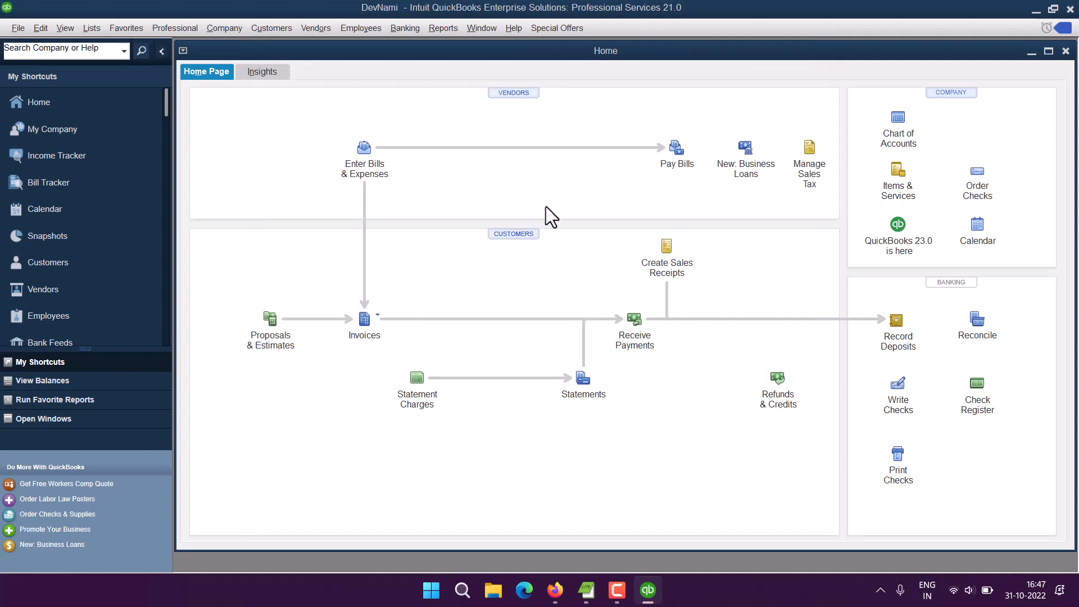